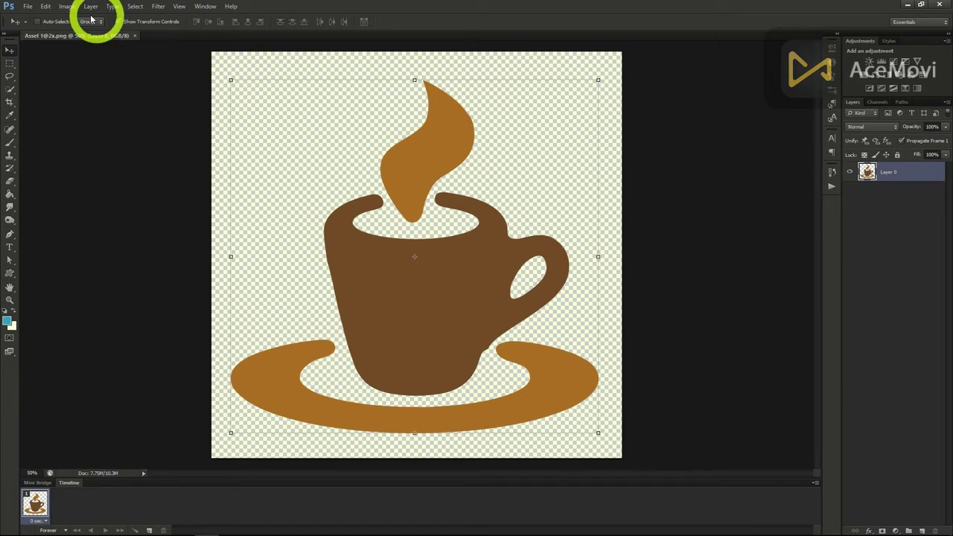
Open the Curves dialog from Image > Adjustments for the cup logo layer.
left_click(67, 7)
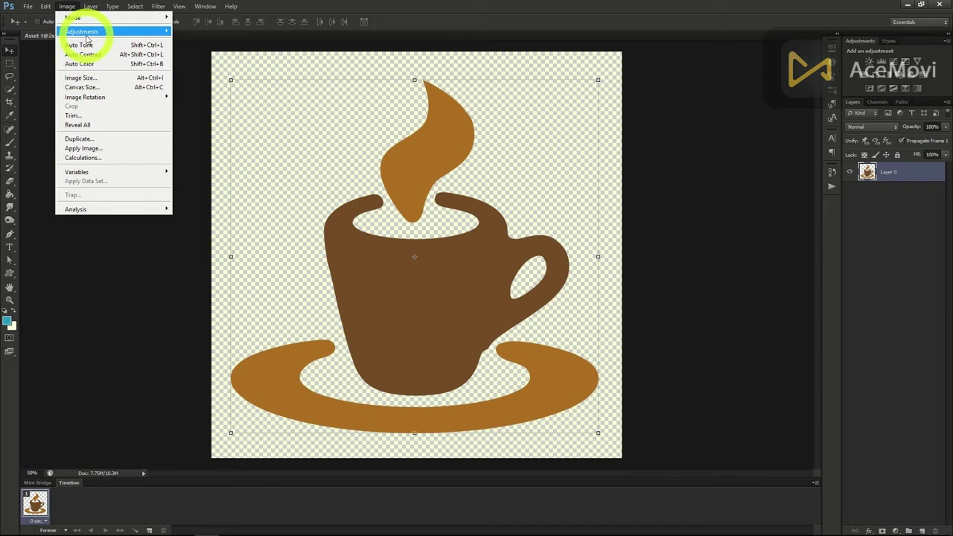
mouse_move(125, 37)
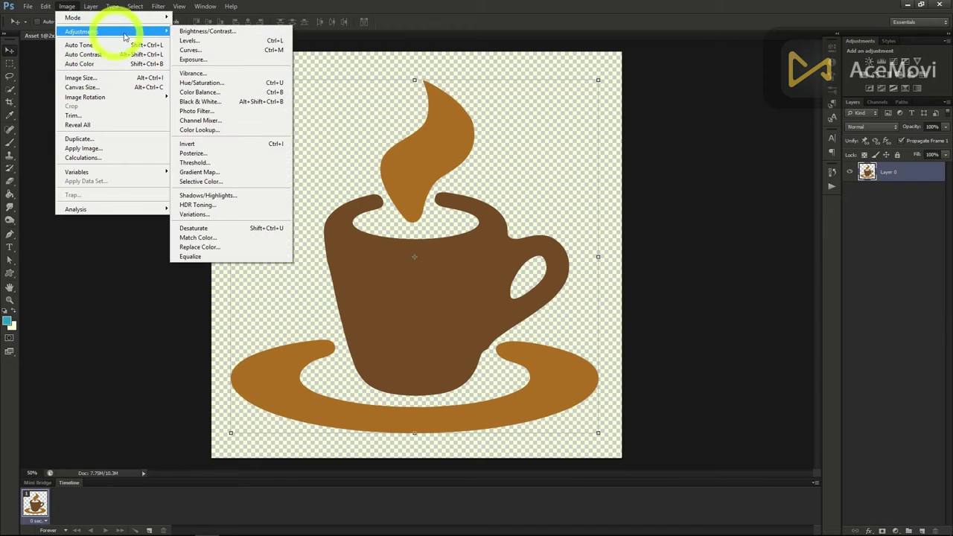
left_click(195, 51)
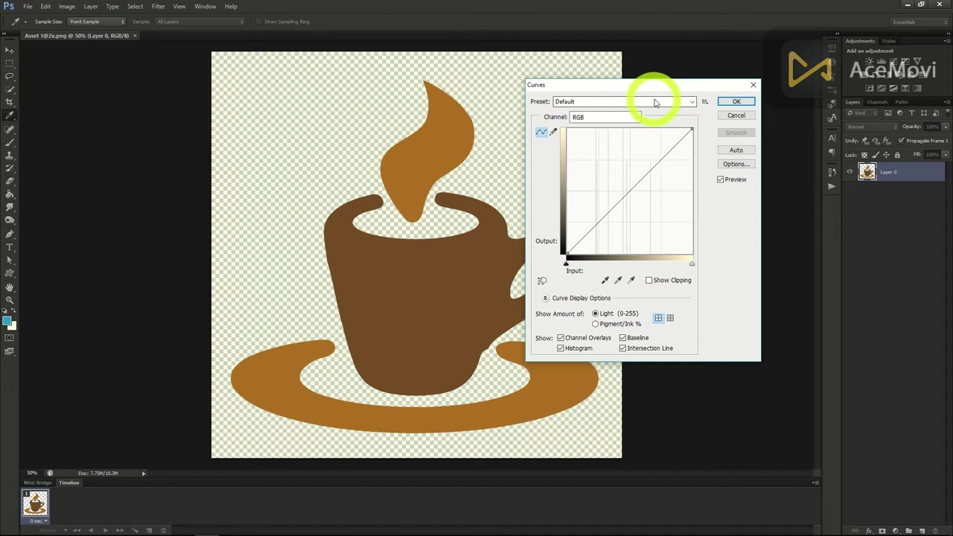
Preview the Color Negative (RGB) Curves preset on the cup, then dismiss Curves without applying it.
left_click(679, 102)
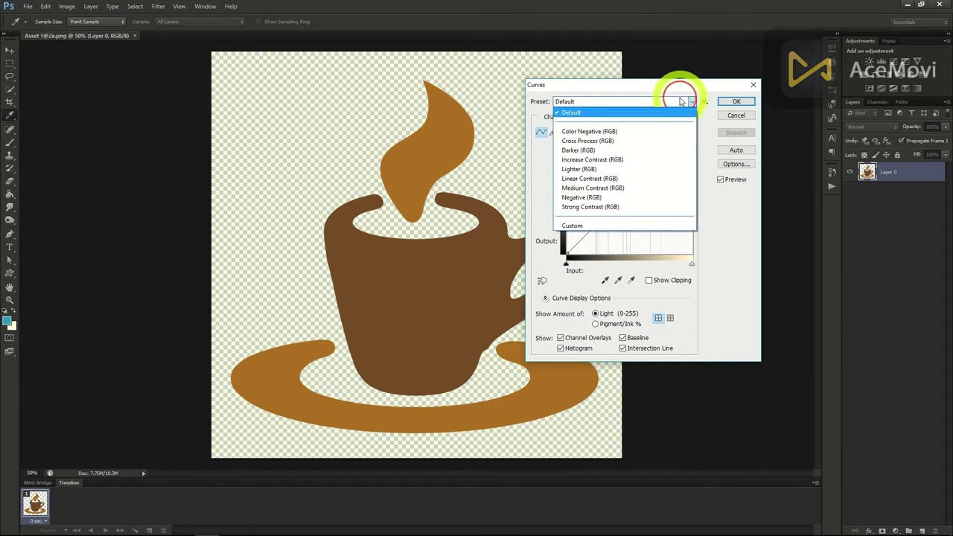
left_click(614, 132)
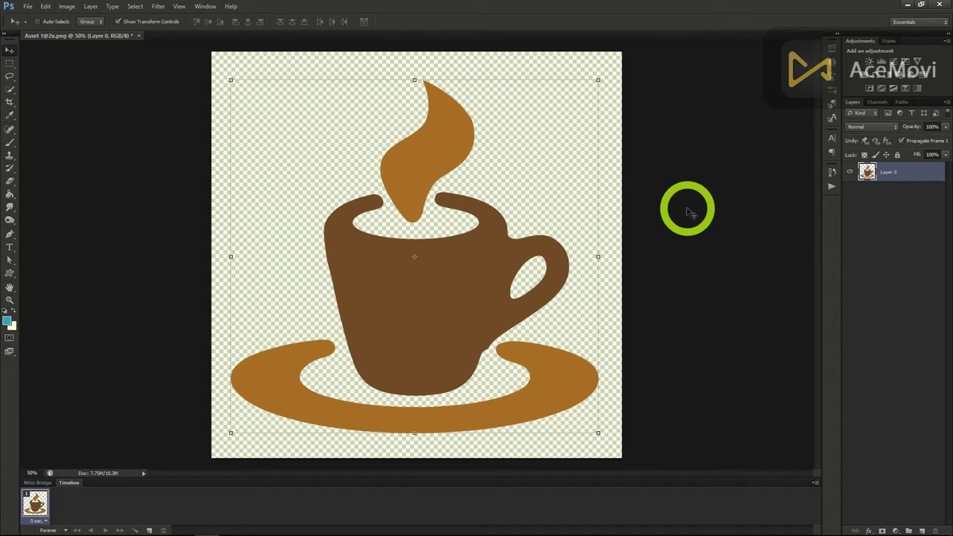
Add a Curves adjustment layer above Layer 0, keeping the default name Curves 1.
left_click(90, 7)
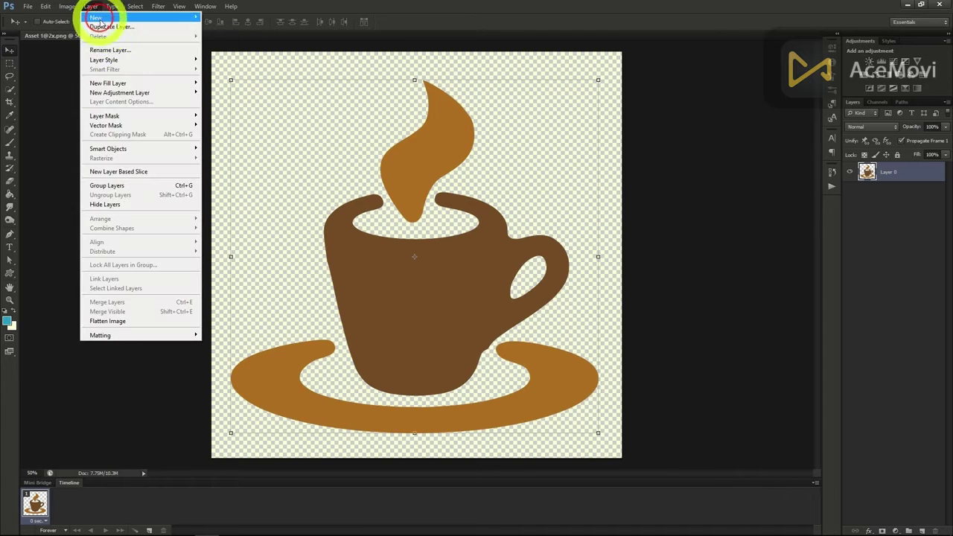
mouse_move(153, 93)
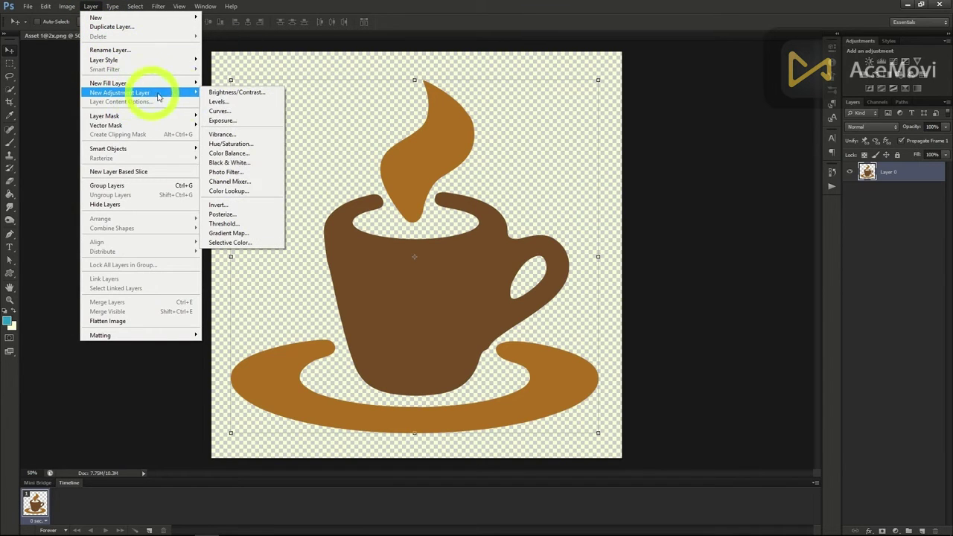
left_click(240, 113)
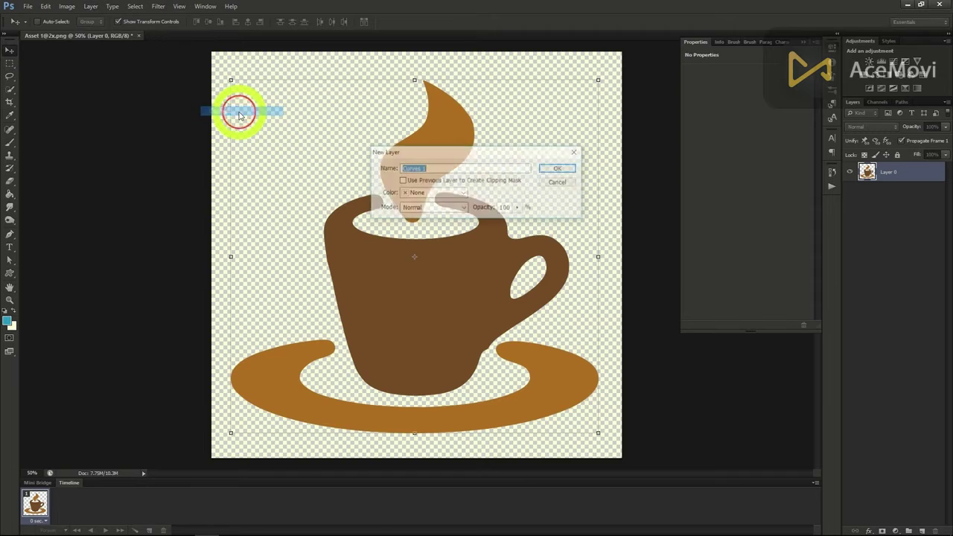
left_click(556, 169)
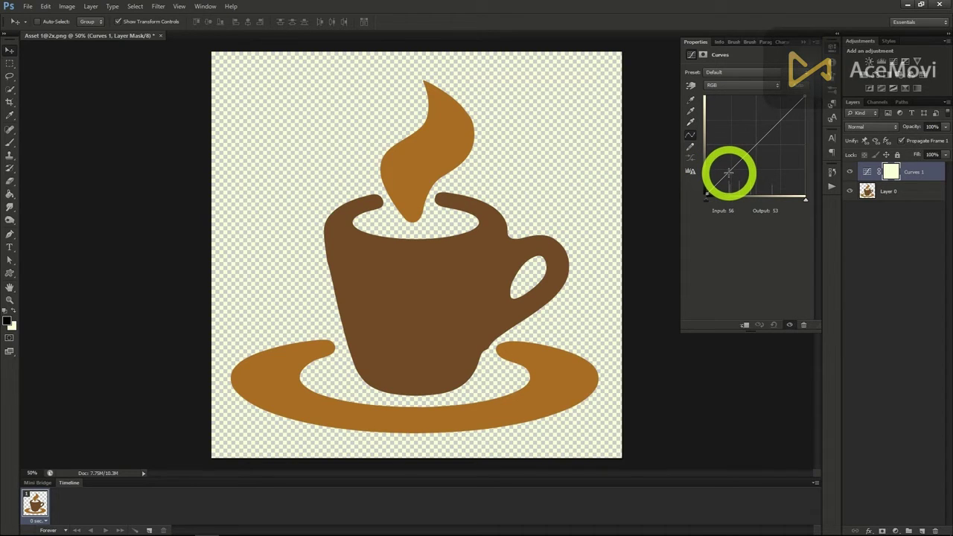
Build an S-curve on Curves 1: add three points, lower the shadows, raise the highlights.
left_click(847, 173)
left_click(847, 173)
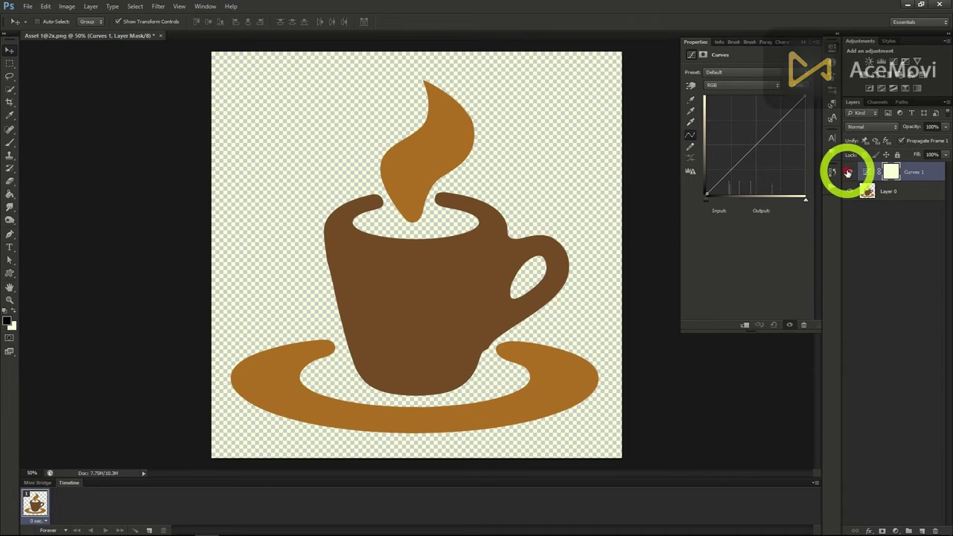
left_click_drag(713, 190, 728, 176)
left_click(728, 174)
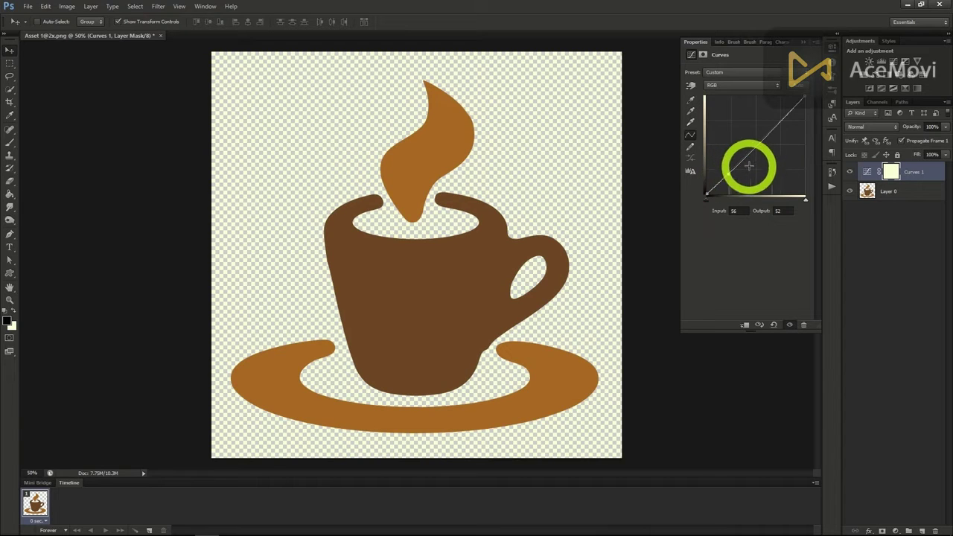
left_click(754, 147)
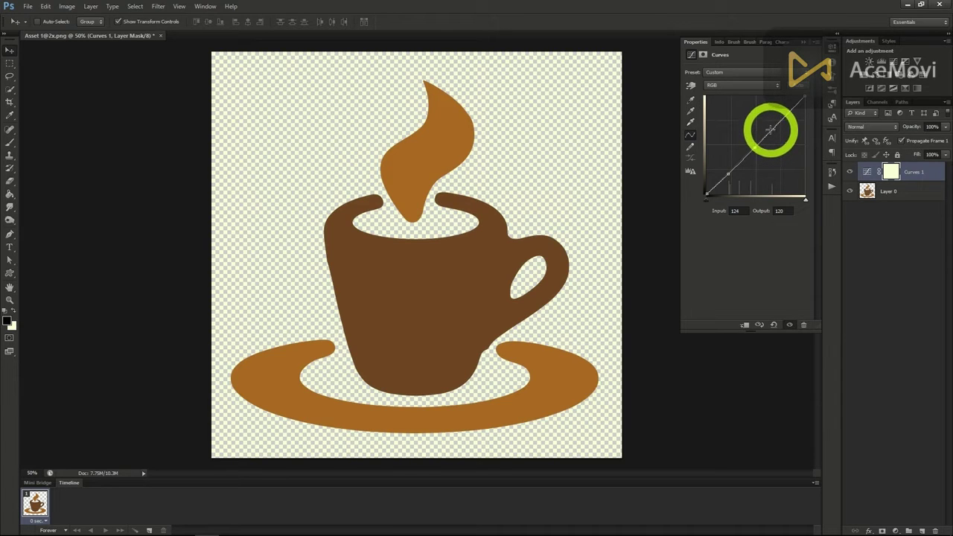
left_click(776, 125)
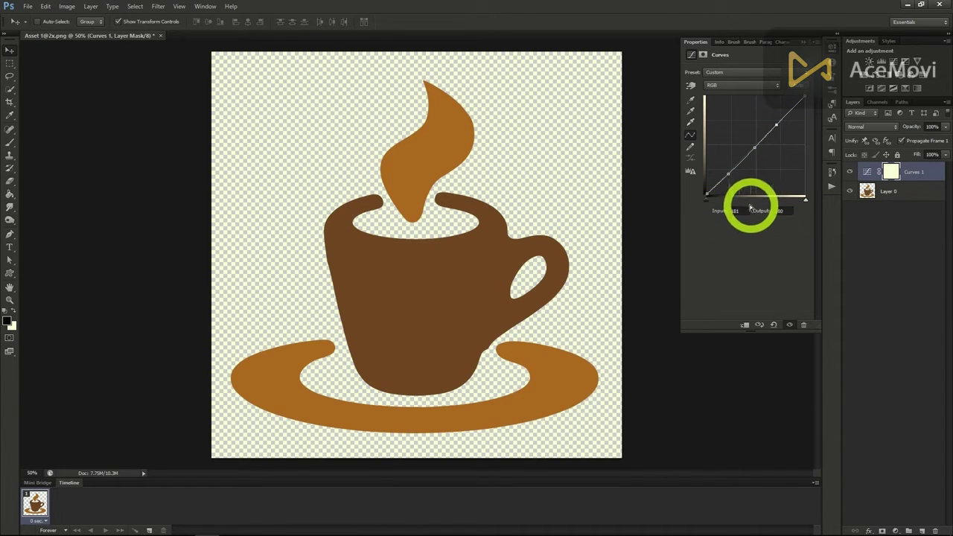
left_click_drag(729, 177, 740, 186)
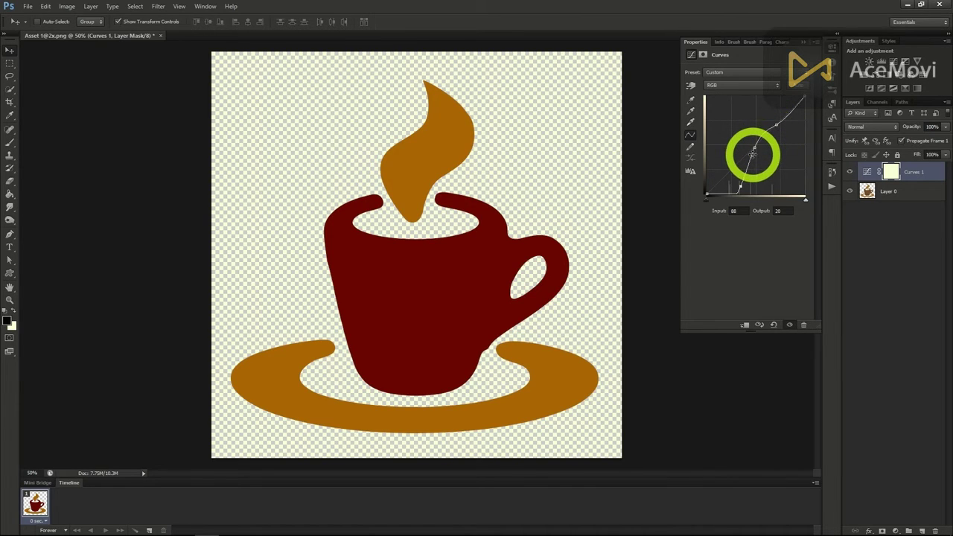
left_click_drag(775, 126, 754, 115)
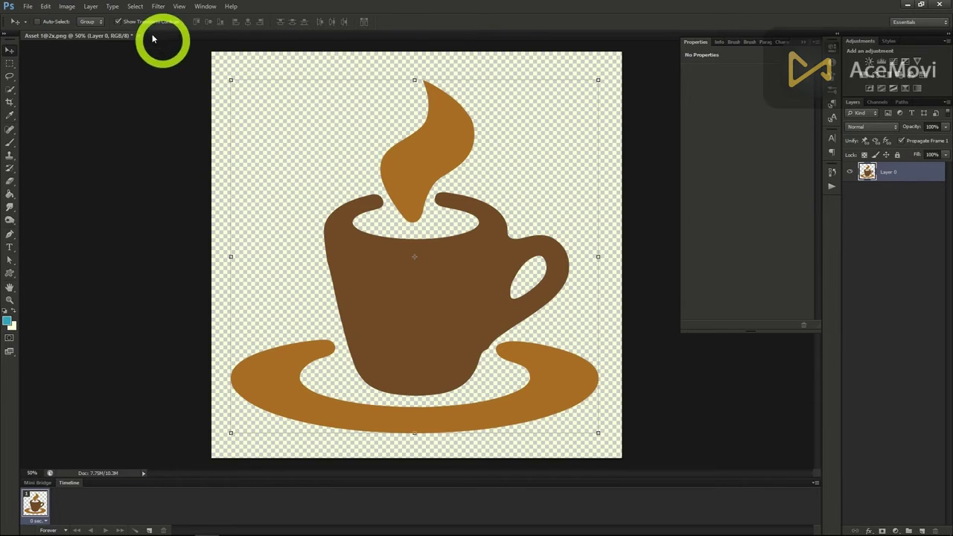
Add a Brightness/Contrast adjustment layer named Brightness/Contrast 1 above Layer 0.
left_click(75, 10)
mouse_move(81, 31)
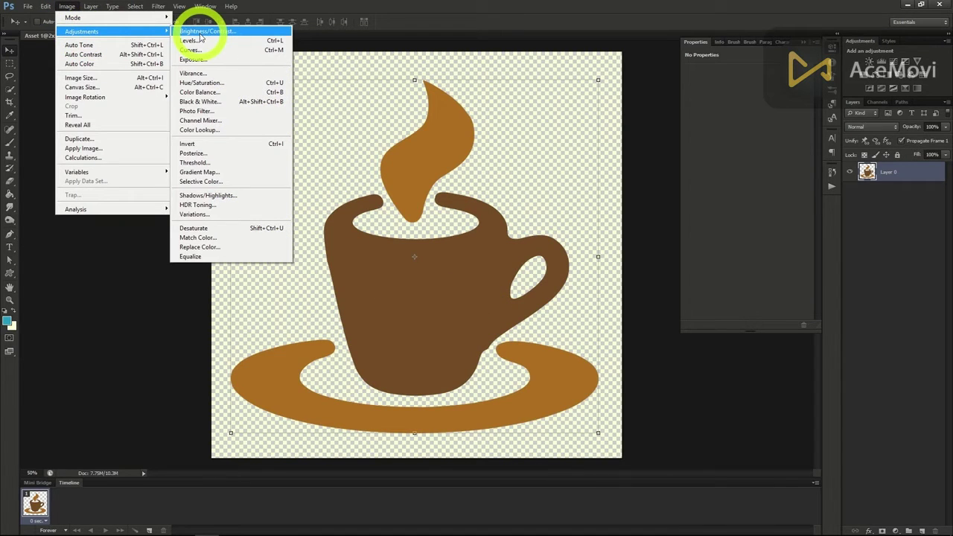
mouse_move(92, 8)
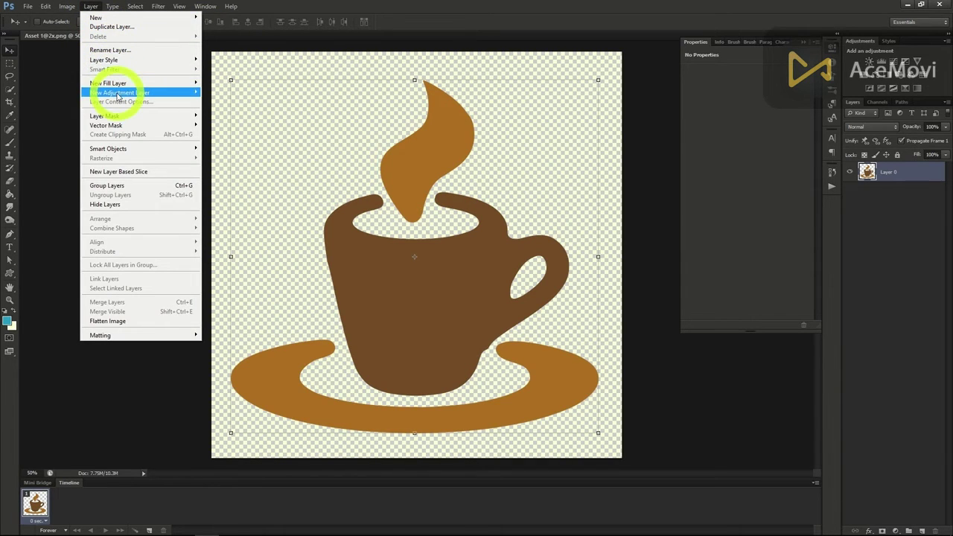
mouse_move(117, 96)
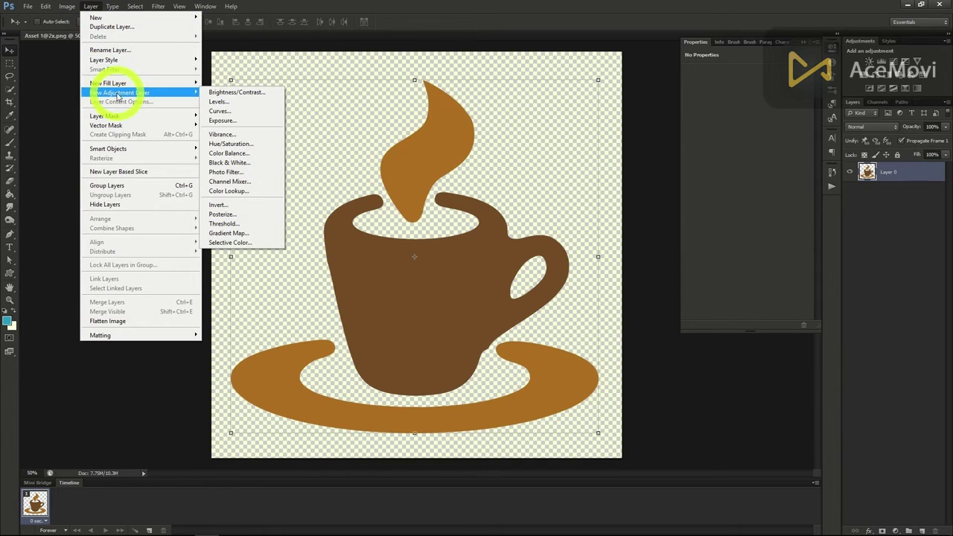
left_click(234, 92)
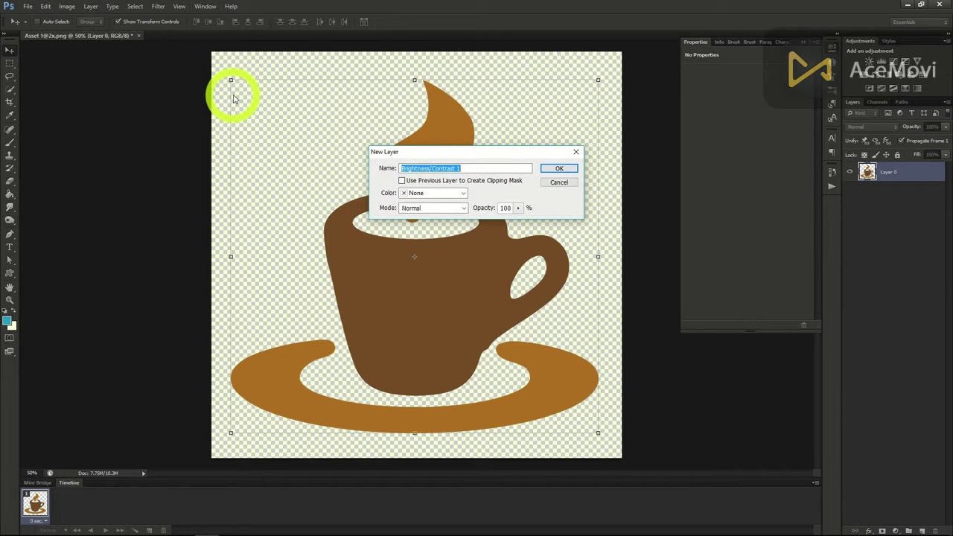
left_click(557, 168)
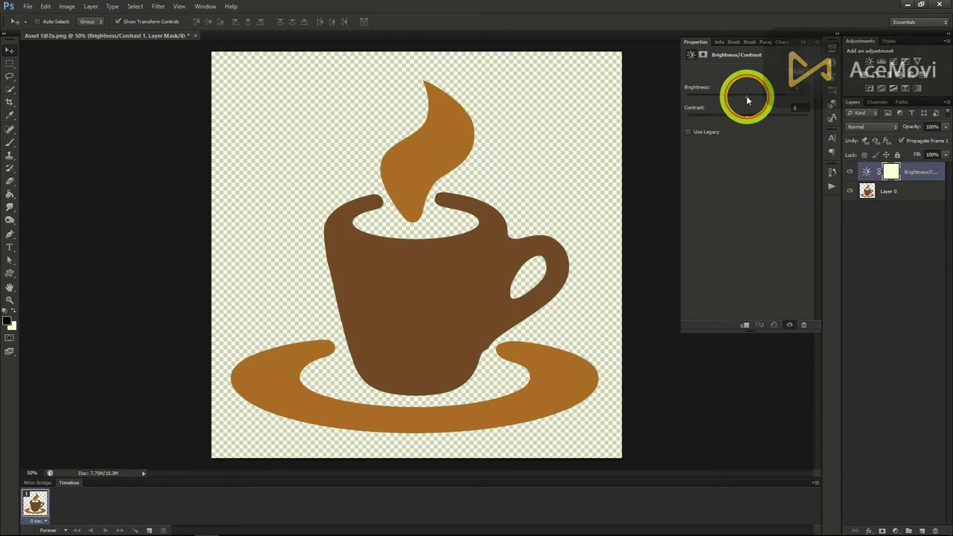
Reduce Brightness and set Contrast to 55, turning the cup dark brown.
left_click_drag(746, 95, 767, 99)
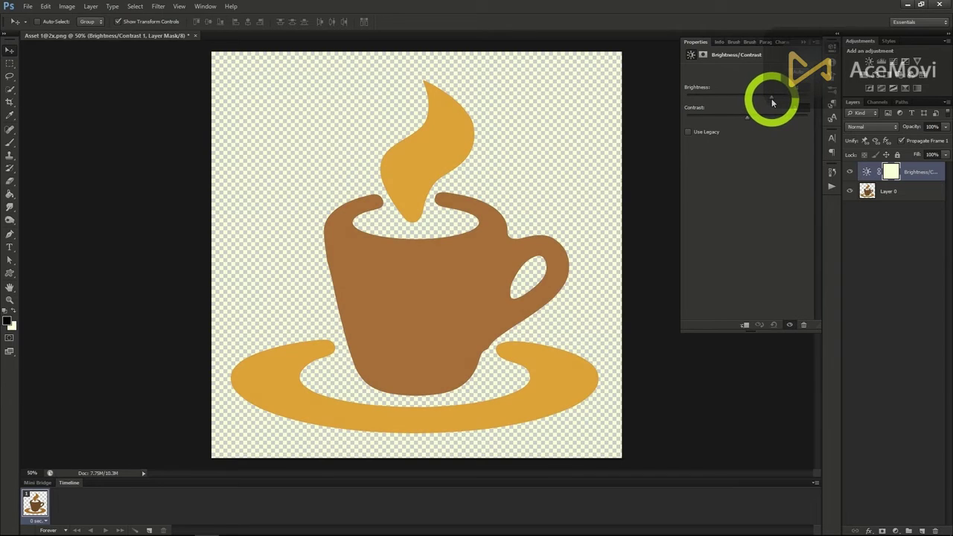
left_click_drag(772, 102, 722, 119)
left_click(747, 119)
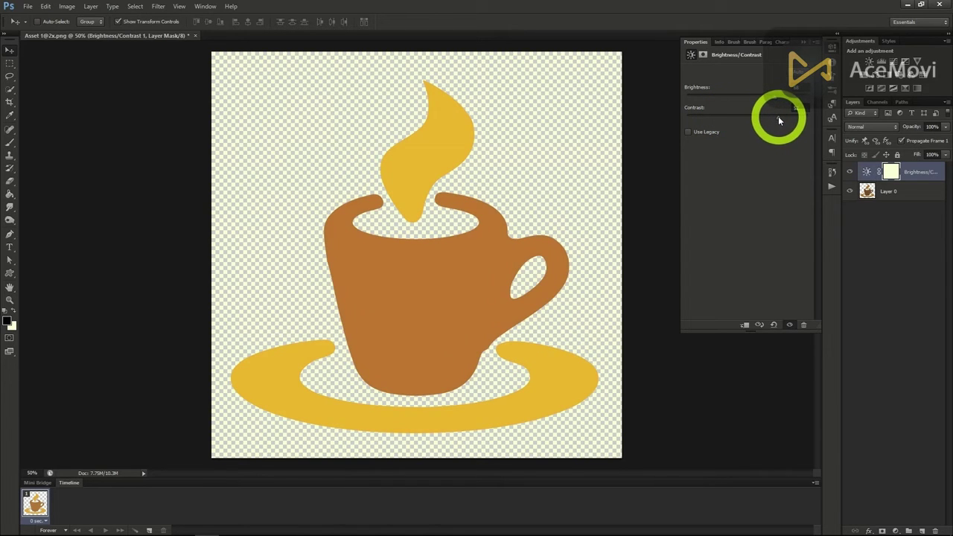
left_click_drag(767, 97, 722, 96)
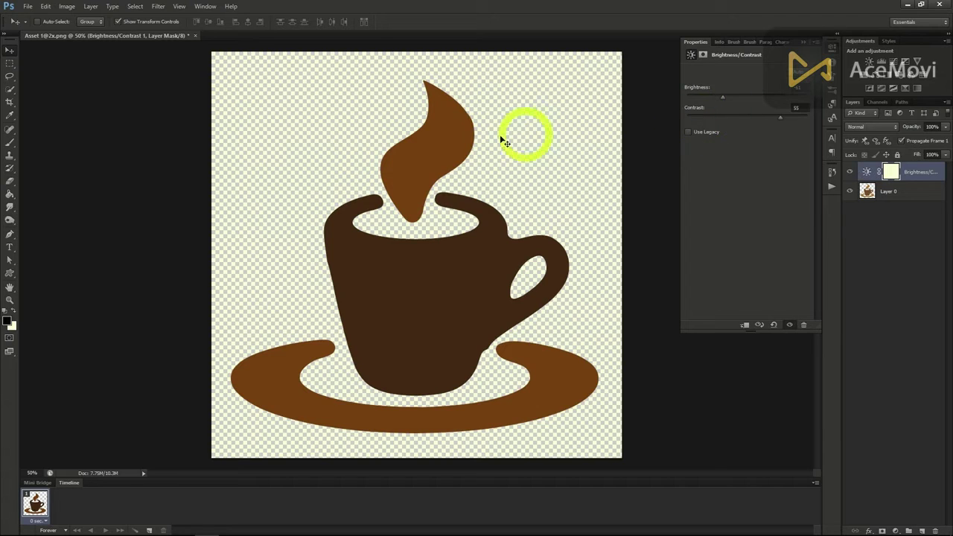
Add an Exposure adjustment layer named Exposure 1.
left_click(91, 9)
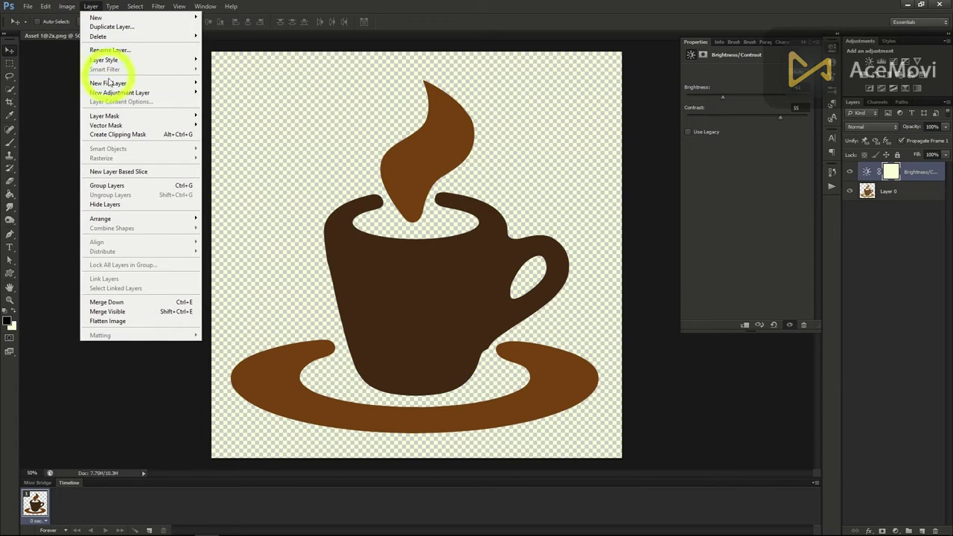
mouse_move(145, 94)
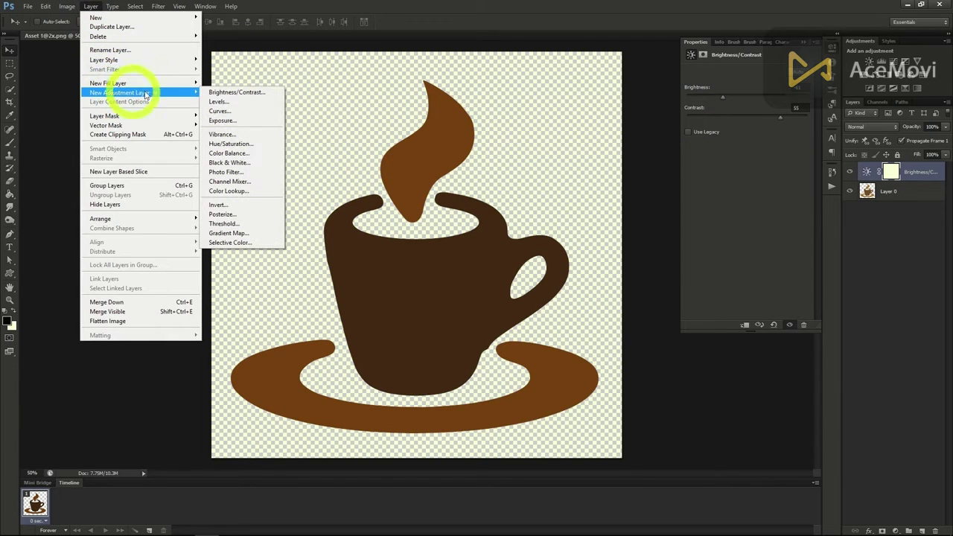
left_click(239, 123)
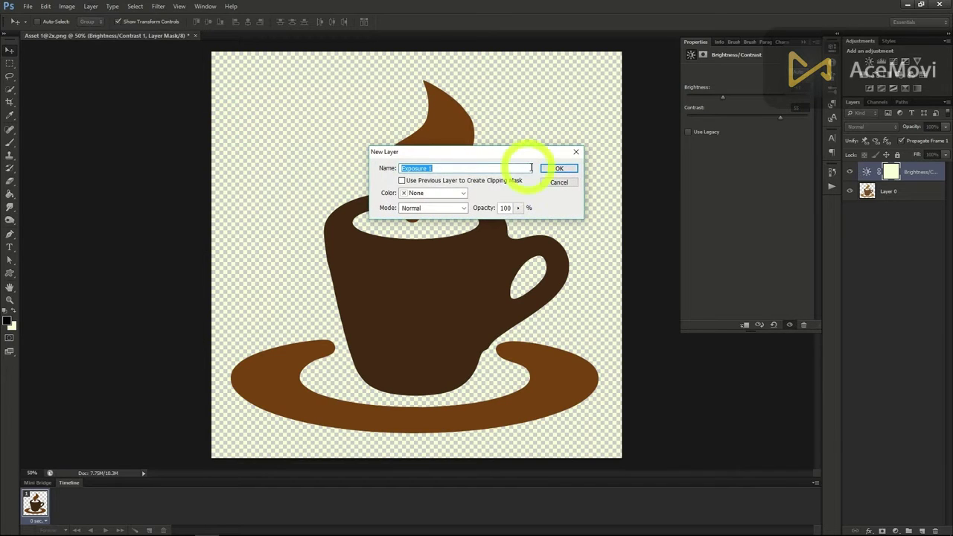
left_click(559, 169)
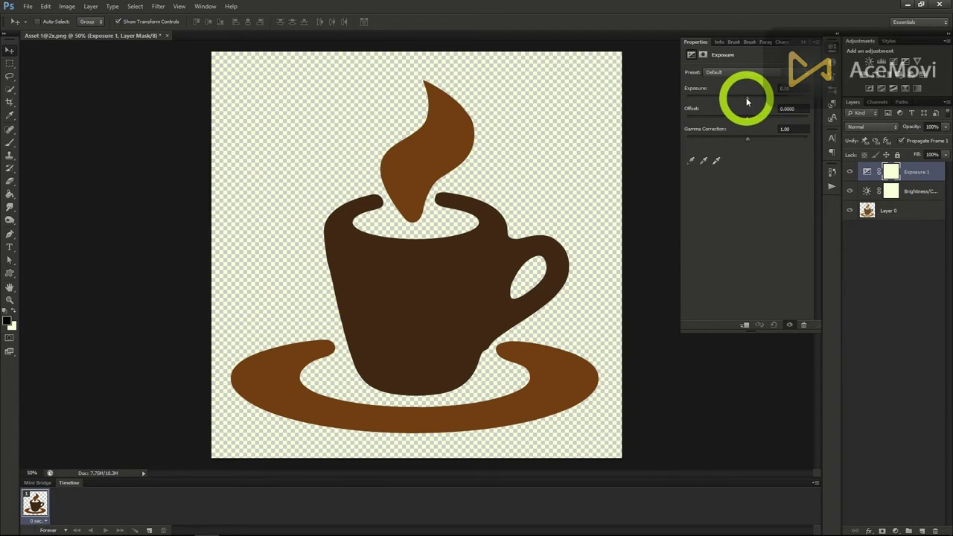
Lower Exposure, then raise Gamma and Offset to lighten the cup to tan.
left_click_drag(746, 98, 746, 139)
left_click_drag(747, 117, 761, 118)
left_click_drag(751, 98, 758, 139)
left_click(742, 133)
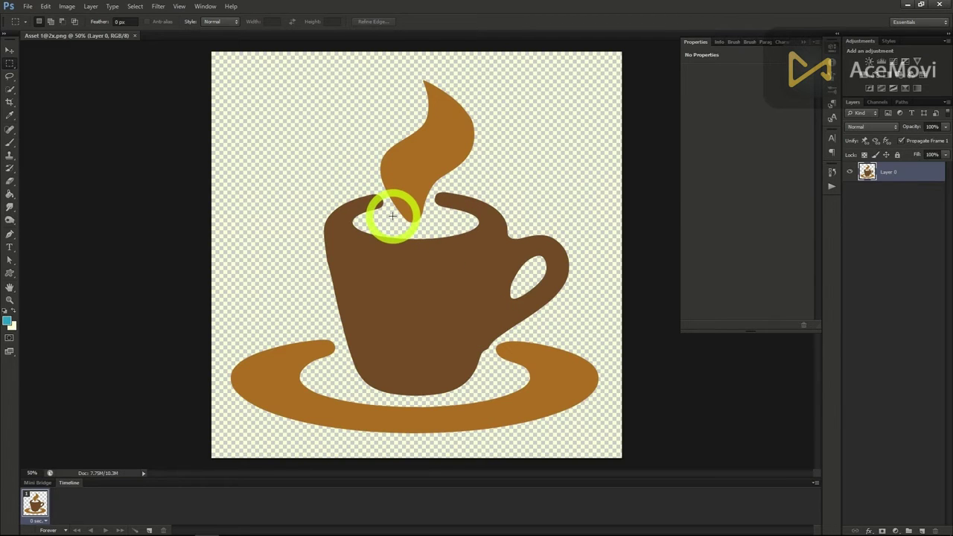
Show the Layer > New Adjustment Layer list, with Hue/Saturation highlighted.
left_click(91, 6)
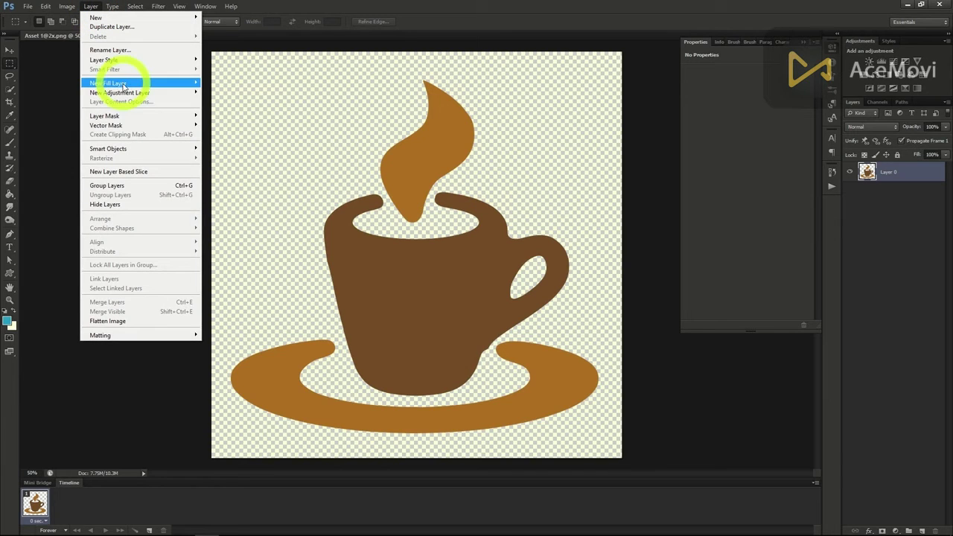
mouse_move(128, 95)
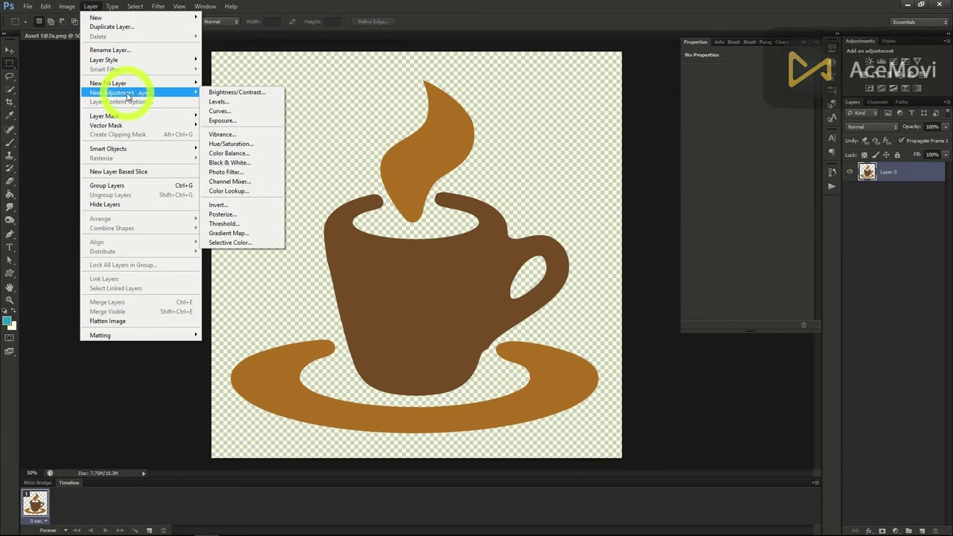
Add a Hue/Saturation layer with Hue +162, Saturation +48, Lightness -8 for a teal cup.
left_click(233, 144)
left_click(557, 167)
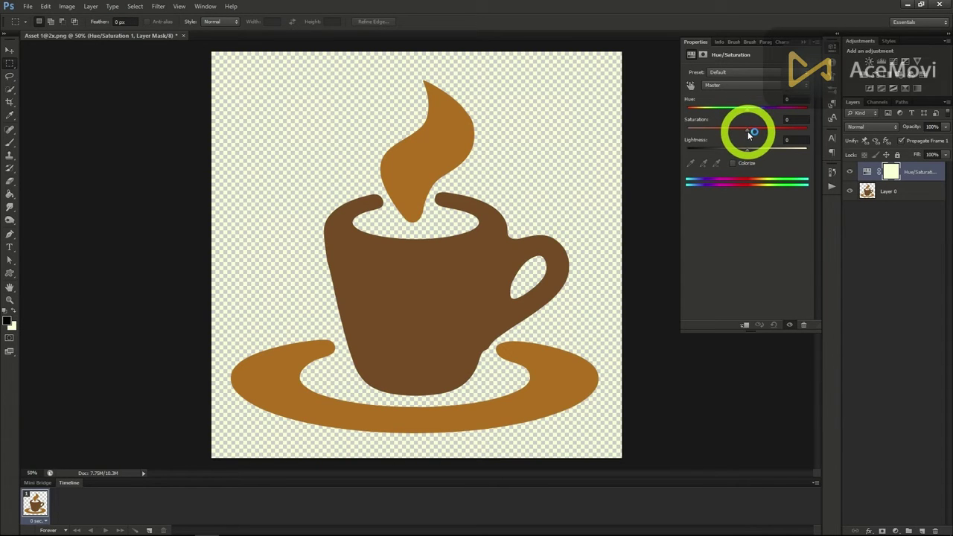
left_click_drag(747, 131, 749, 153)
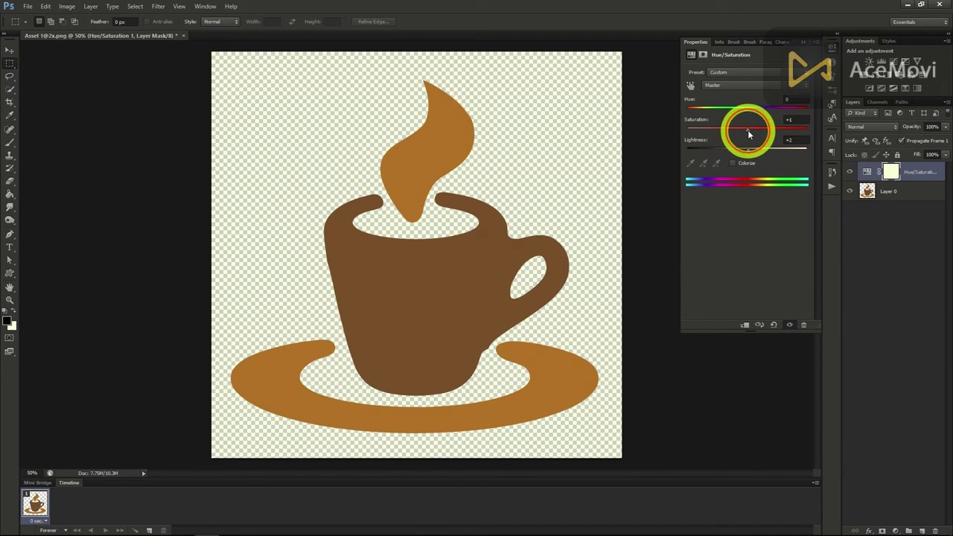
left_click_drag(747, 130, 763, 132)
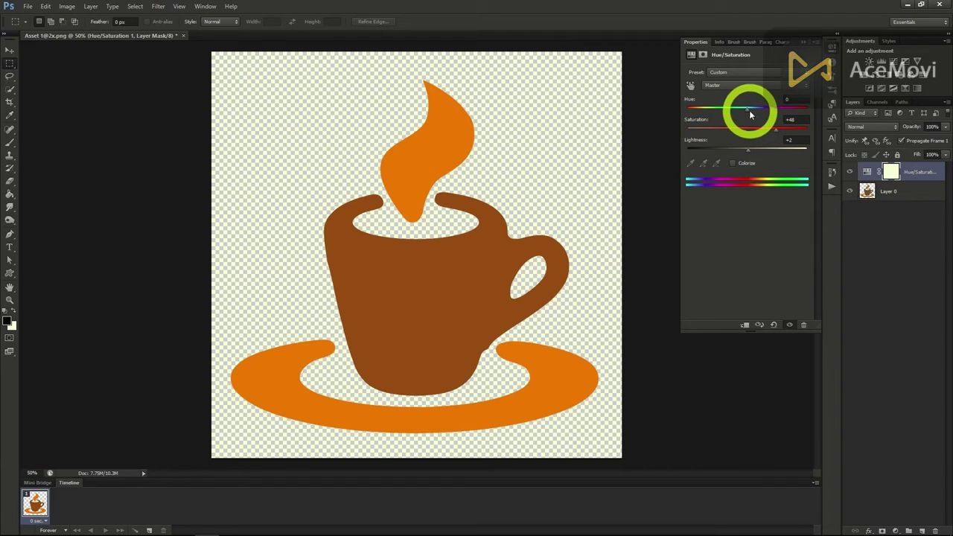
left_click_drag(748, 109, 802, 117)
left_click(803, 117)
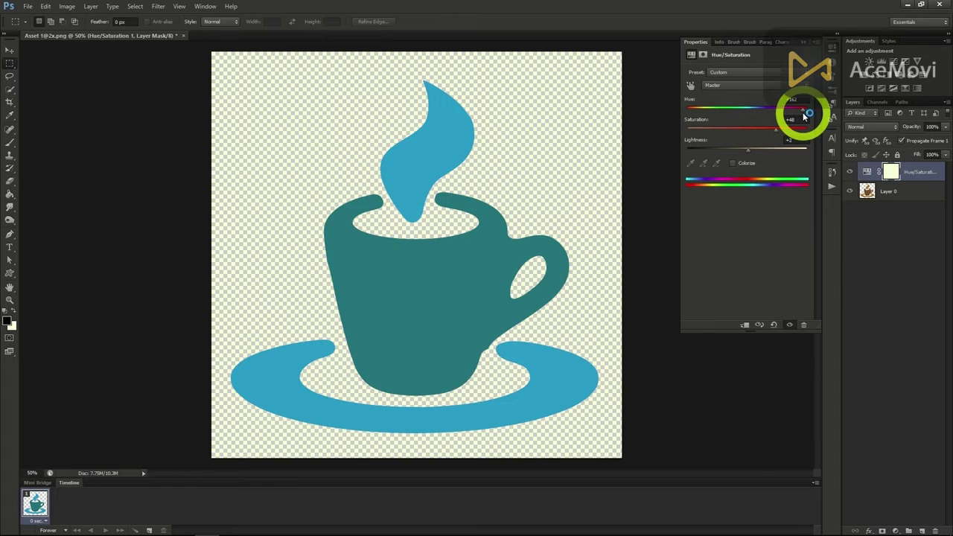
left_click(749, 153)
mouse_move(749, 152)
left_mouse_down()
mouse_move(762, 153)
mouse_move(748, 152)
left_mouse_up()
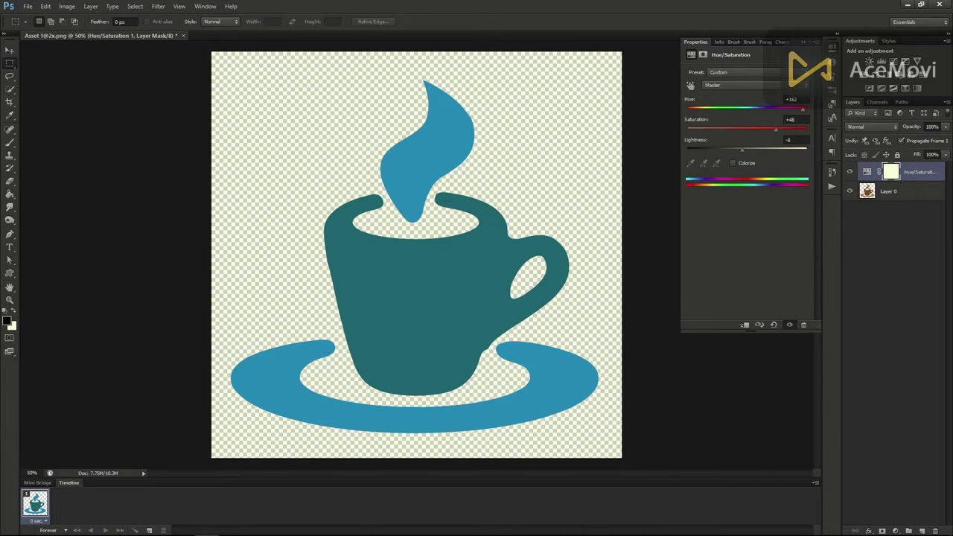
Close the coffee cup document and start a new document from the File menu.
left_click(490, 234)
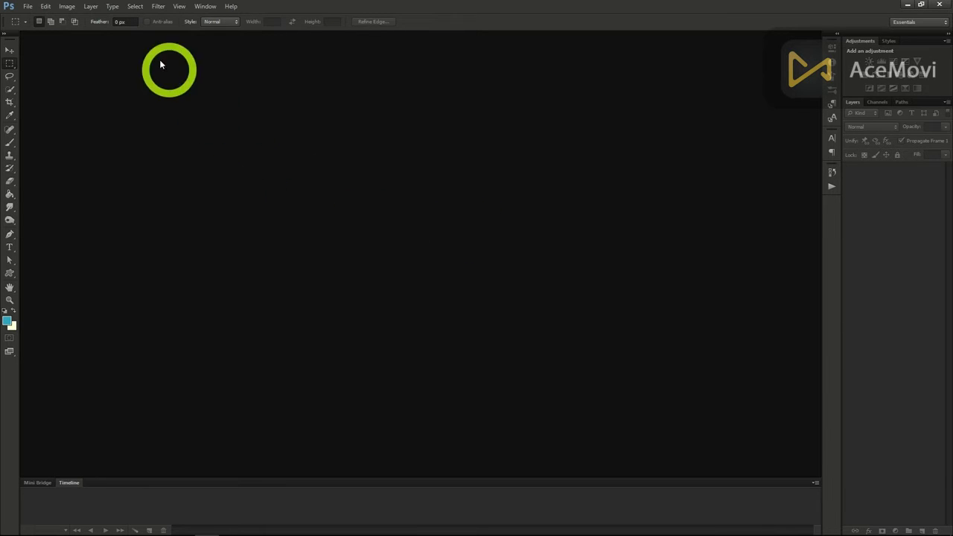
left_click(27, 6)
Create a new Untitled-1 document 970 pixels wide and 90 pixels high with a transparent background.
left_click(33, 16)
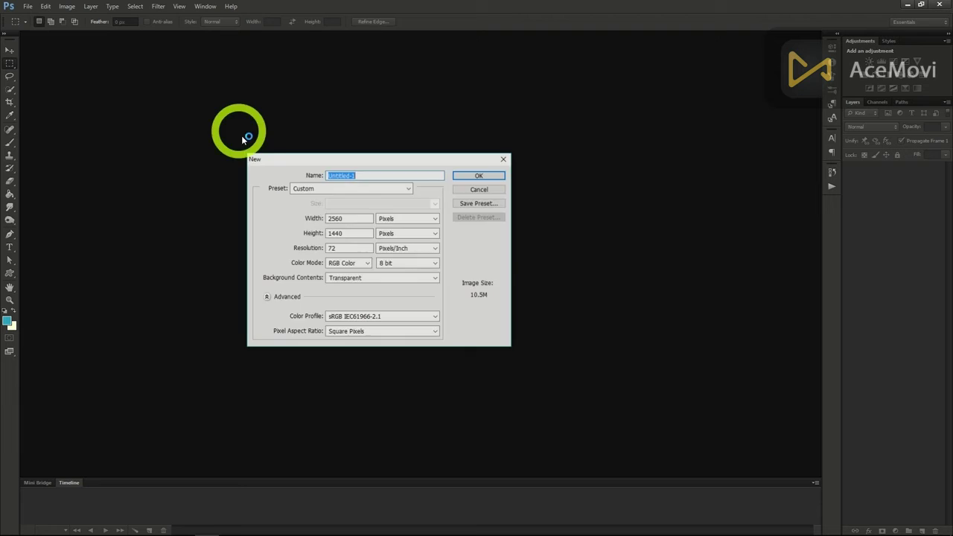
left_click_drag(365, 218, 276, 207)
type("970")
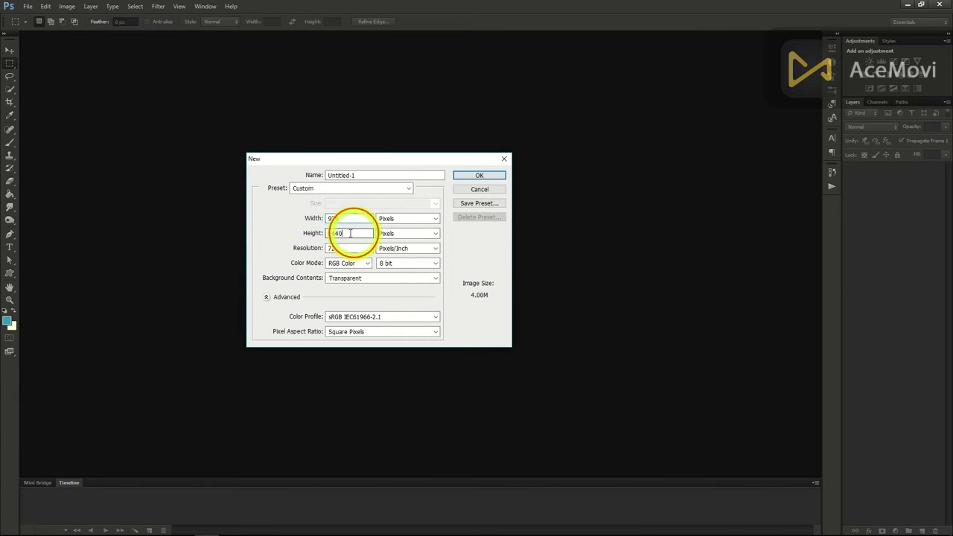
left_click_drag(333, 233, 301, 237)
type("90")
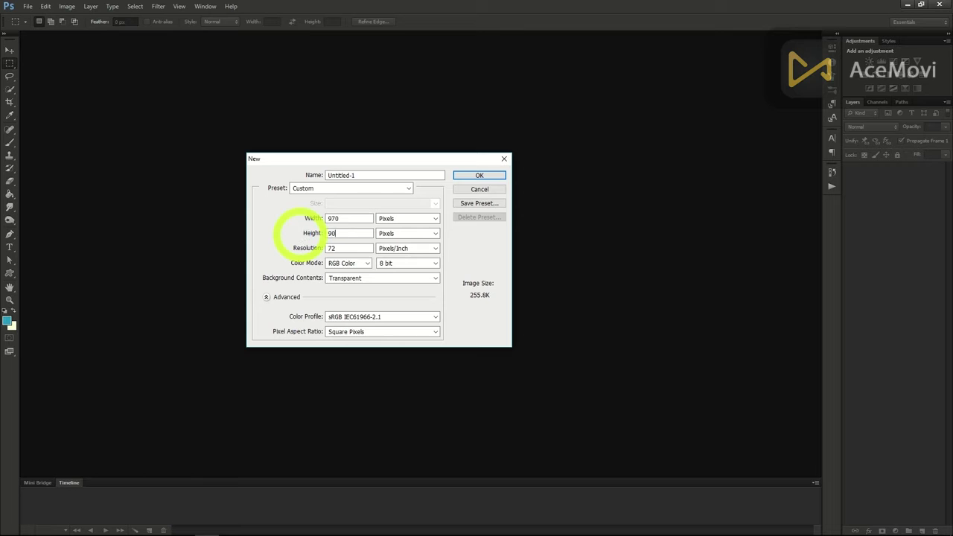
left_click(351, 233)
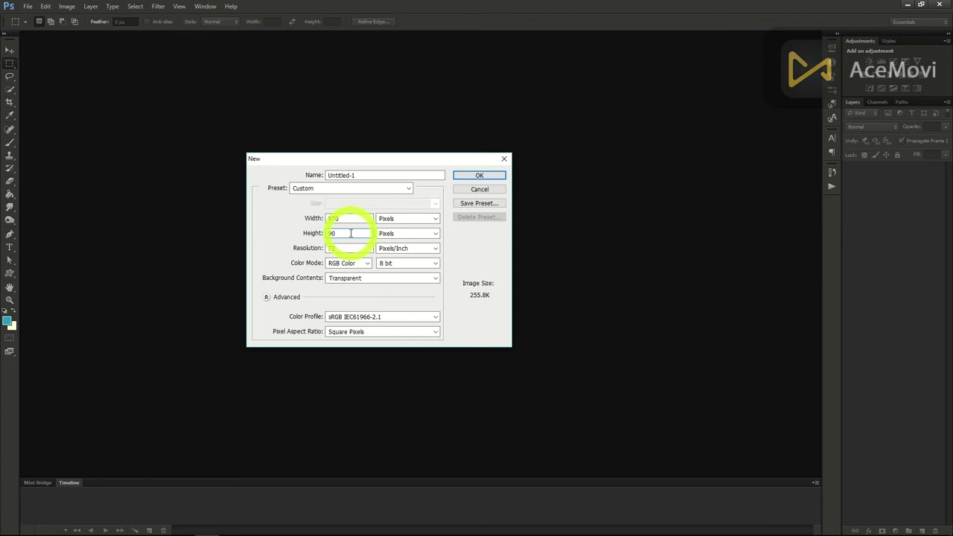
left_click(464, 175)
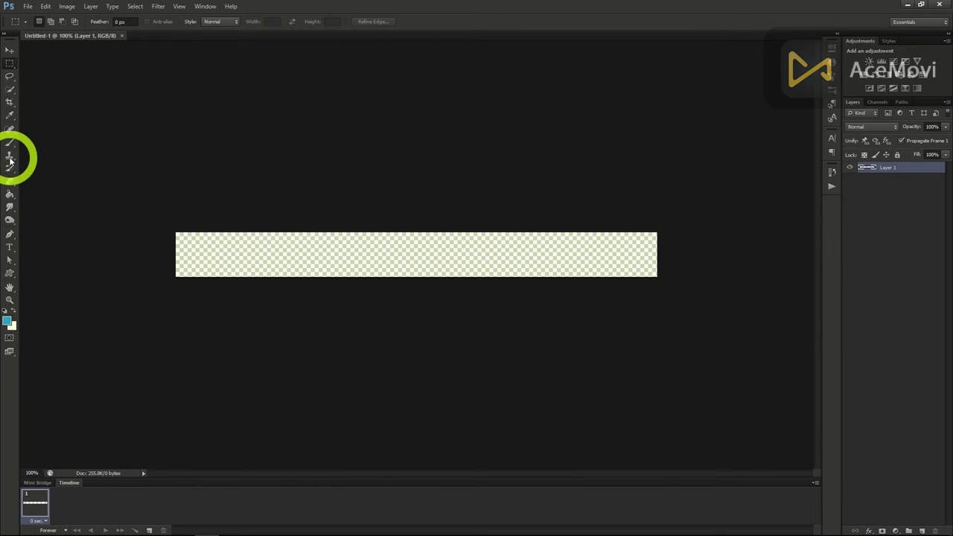
Paint-bucket the banner pale yellow and place black Segoe Script text '10 Apples for 3.99' on it.
left_click(9, 193)
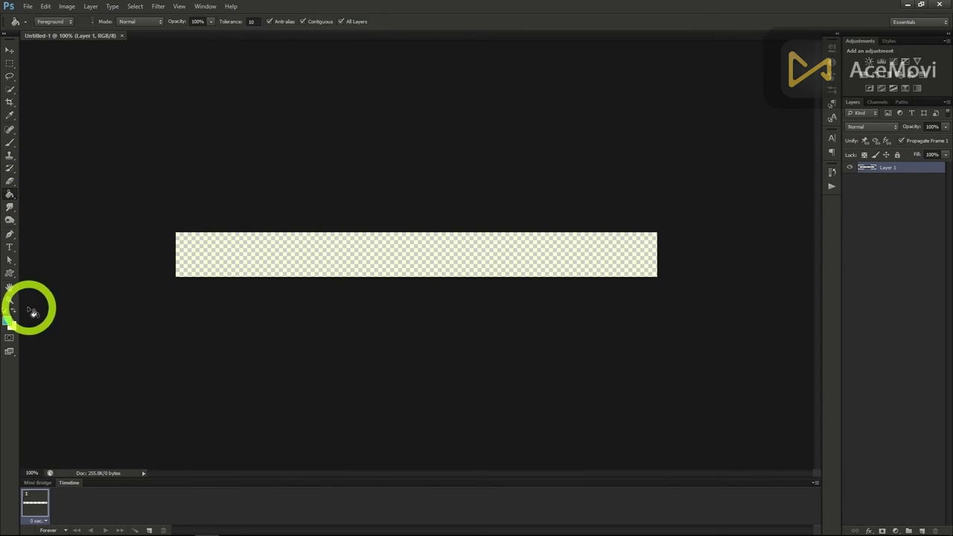
left_click(209, 253)
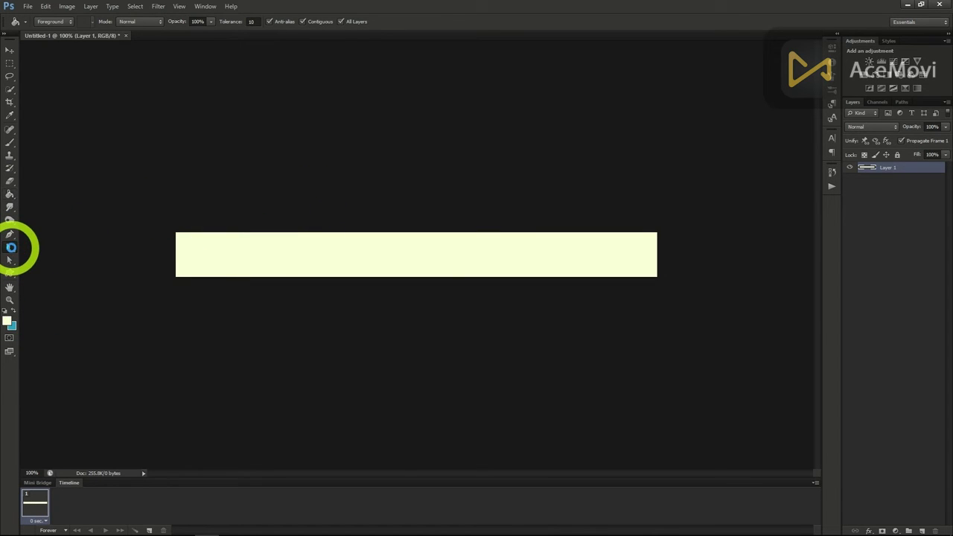
left_click(10, 248)
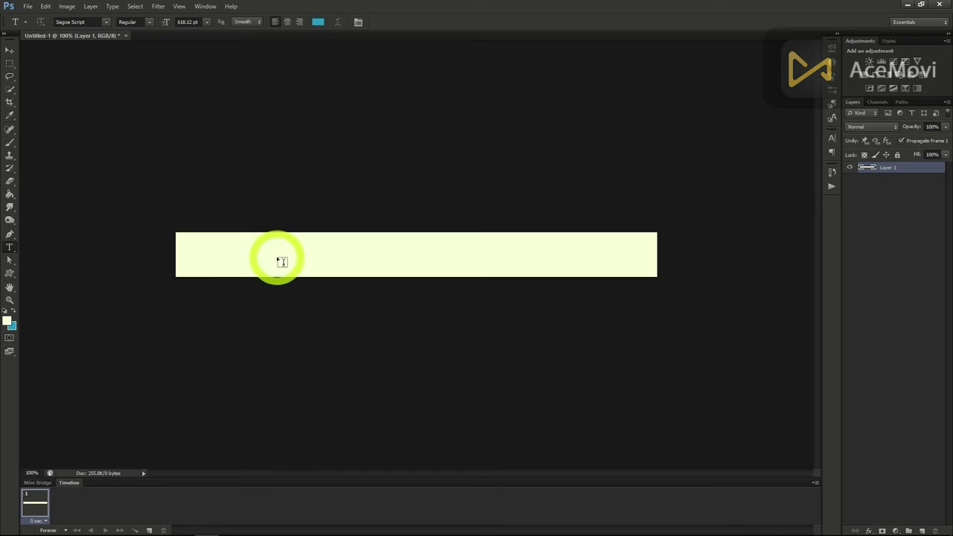
left_click(832, 138)
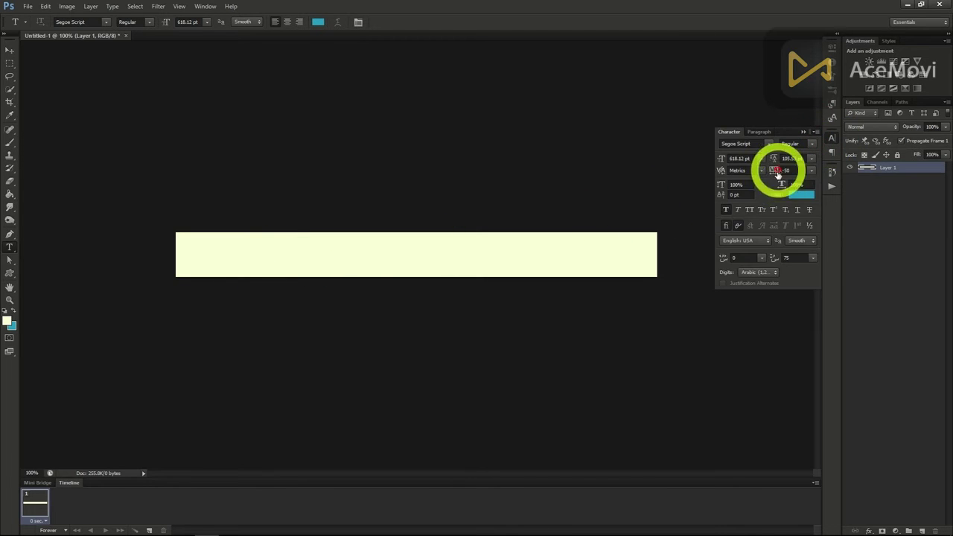
left_click(799, 195)
left_click(745, 210)
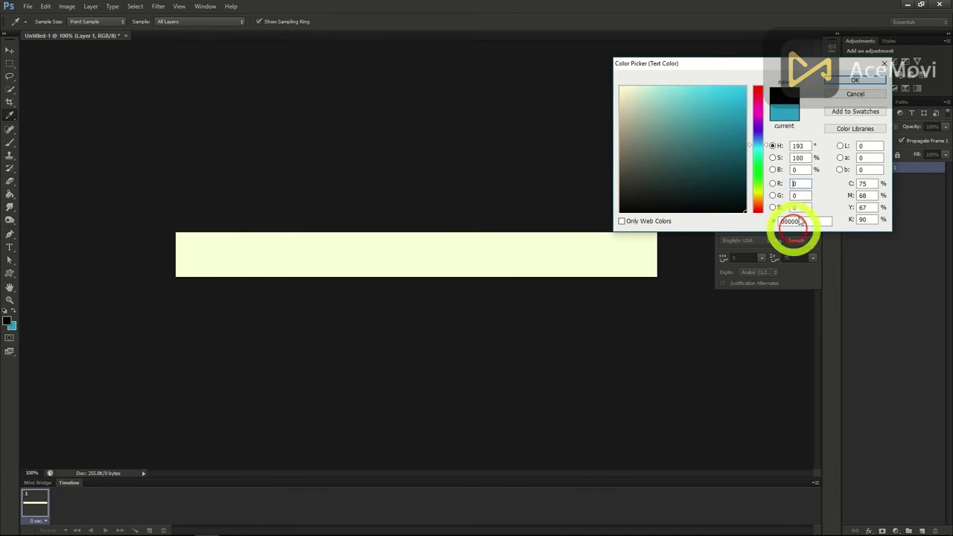
left_click(855, 72)
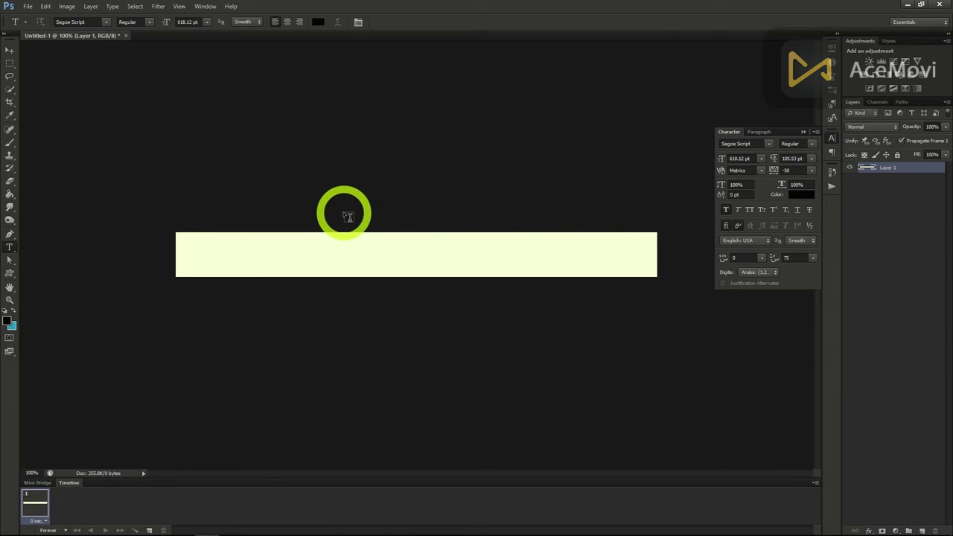
left_click(299, 237)
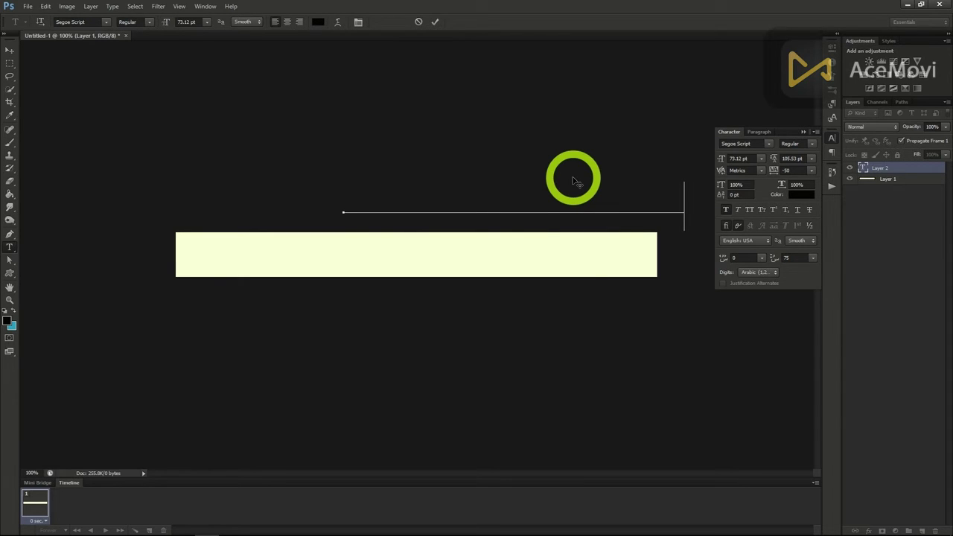
left_click_drag(531, 156, 460, 216)
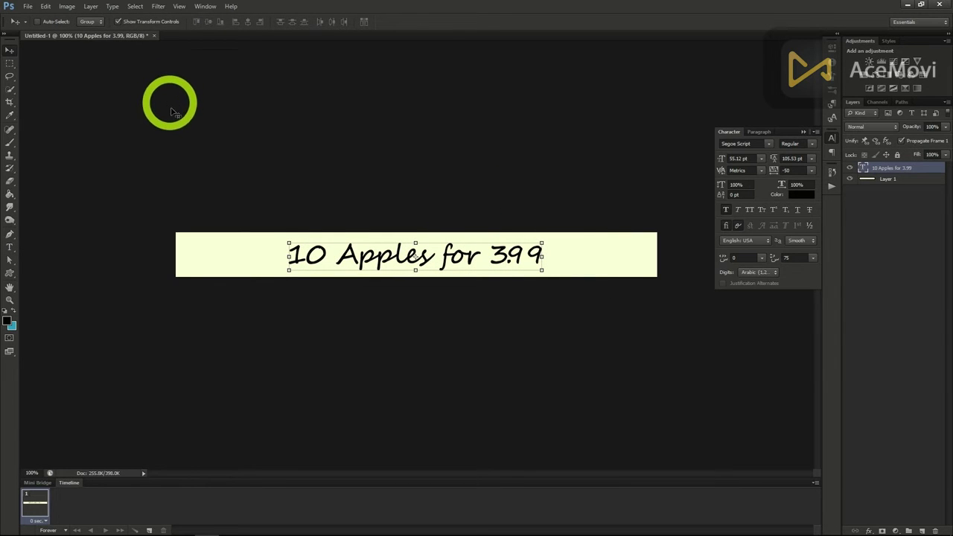
Select the whole banner and align the text to its vertical and horizontal centres.
left_click(134, 6)
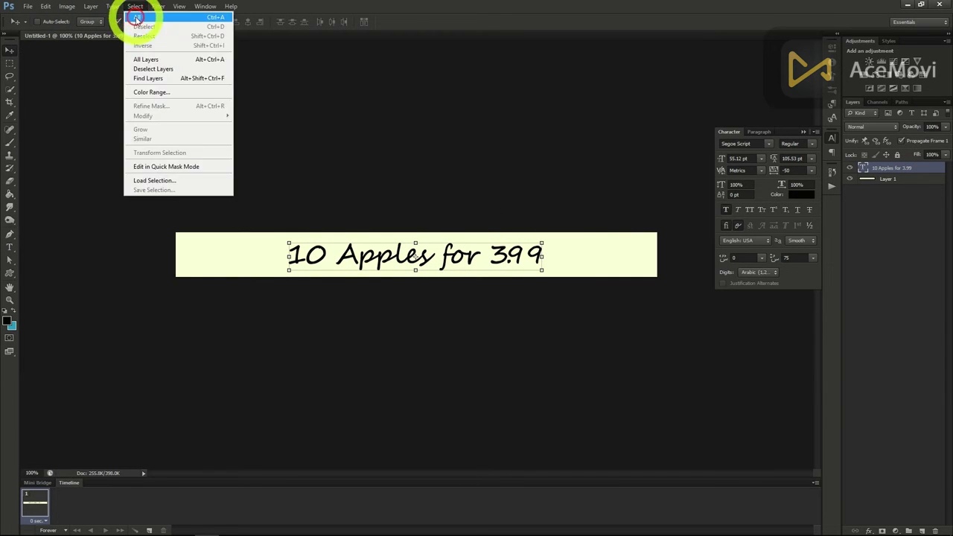
left_click(136, 18)
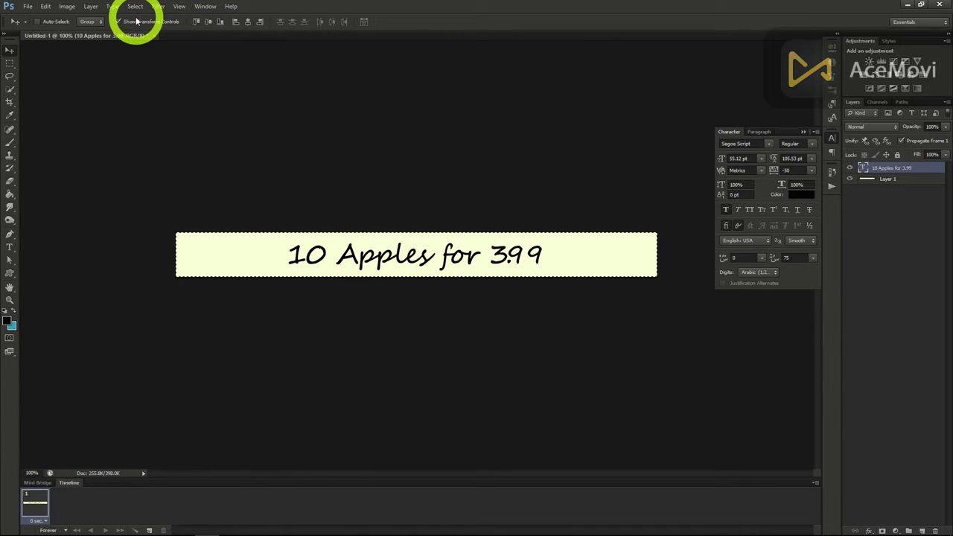
left_click(247, 22)
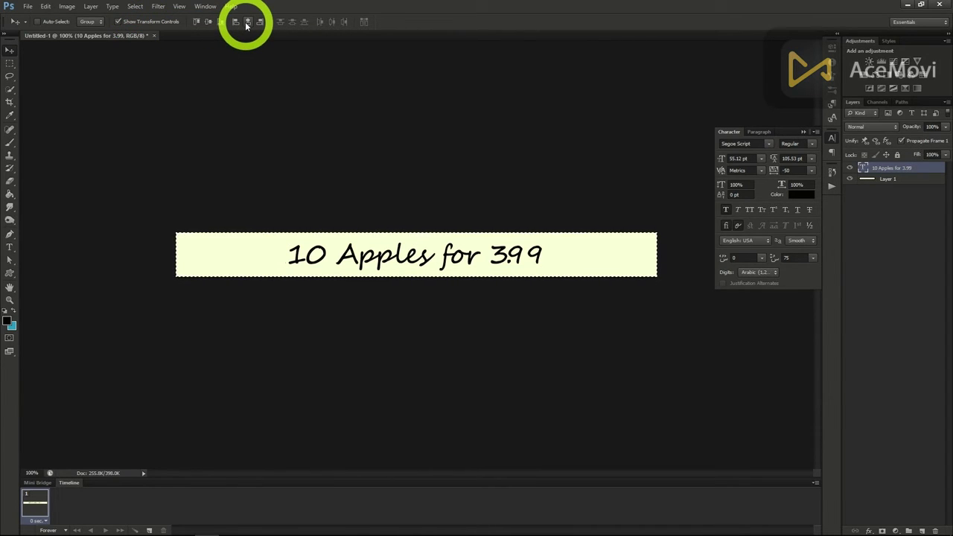
left_click(248, 23)
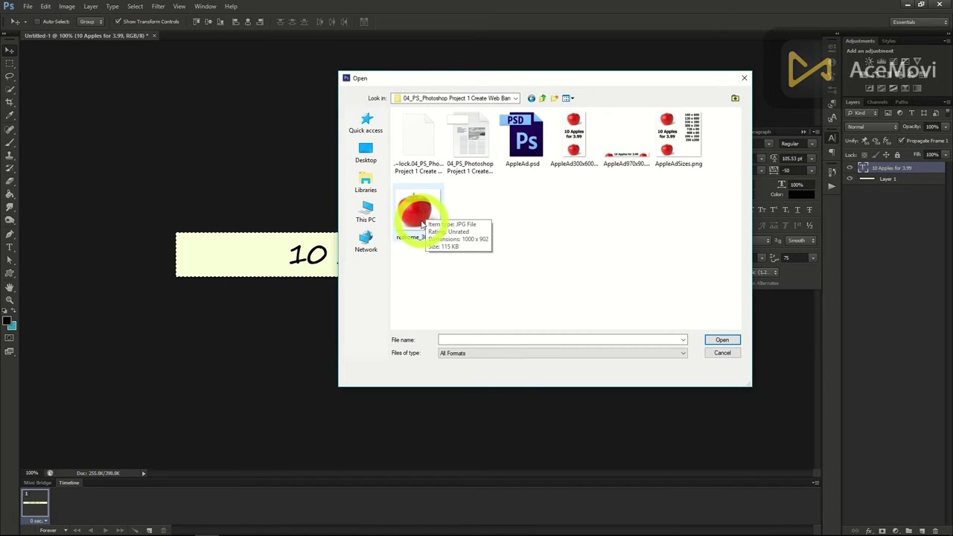
Open the red apple photo redrome_300.jpg, select all of it, and copy it.
double_click(421, 219)
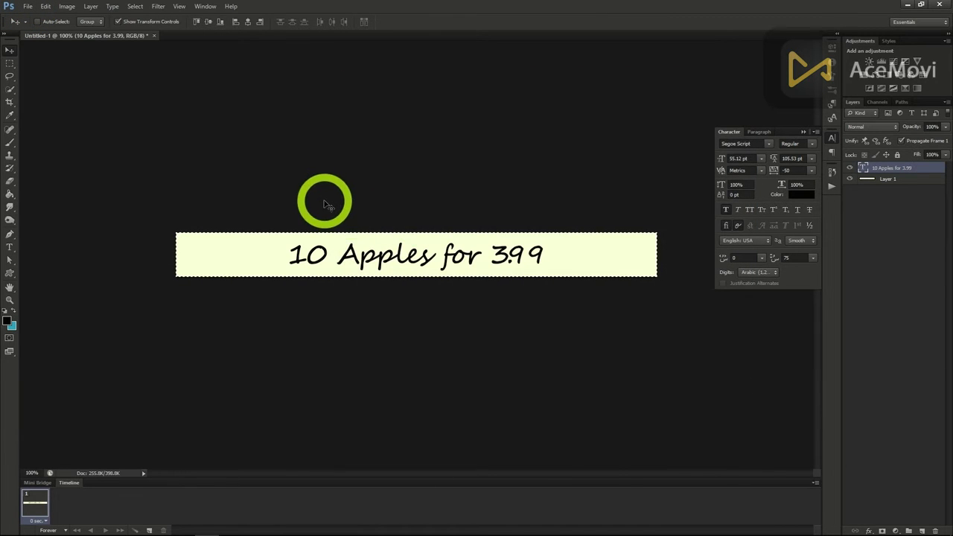
left_click(134, 6)
left_click(132, 16)
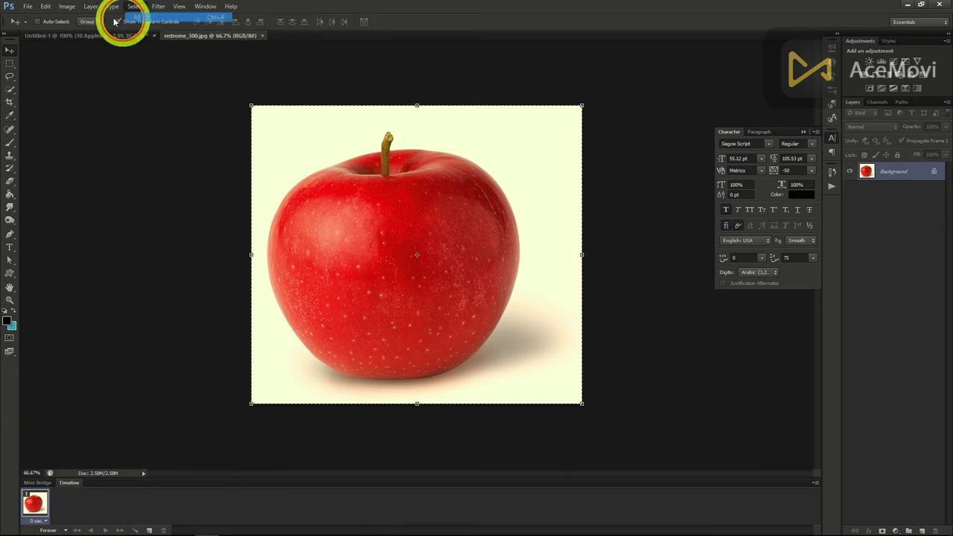
left_click(46, 6)
left_click(51, 71)
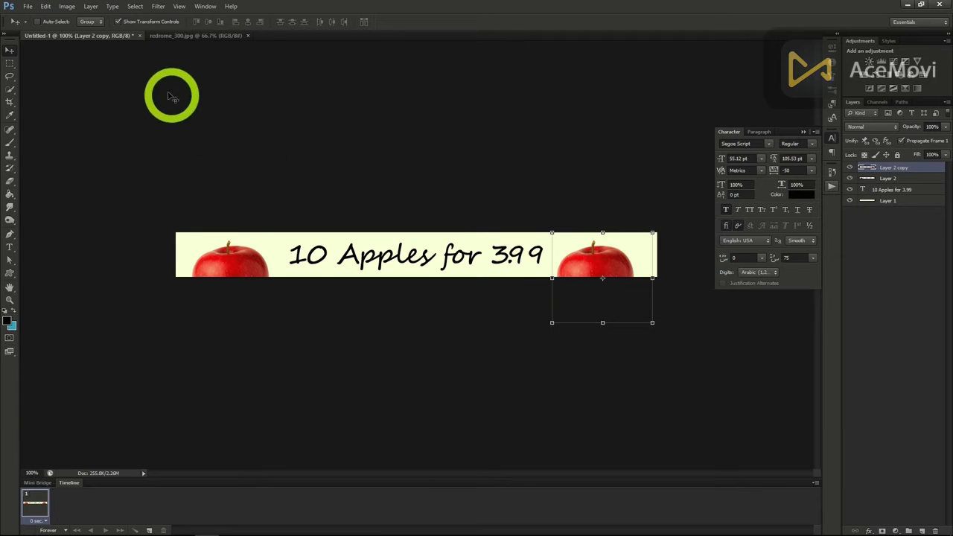
Save the apple banner as appleAd1.psd.
left_click(28, 7)
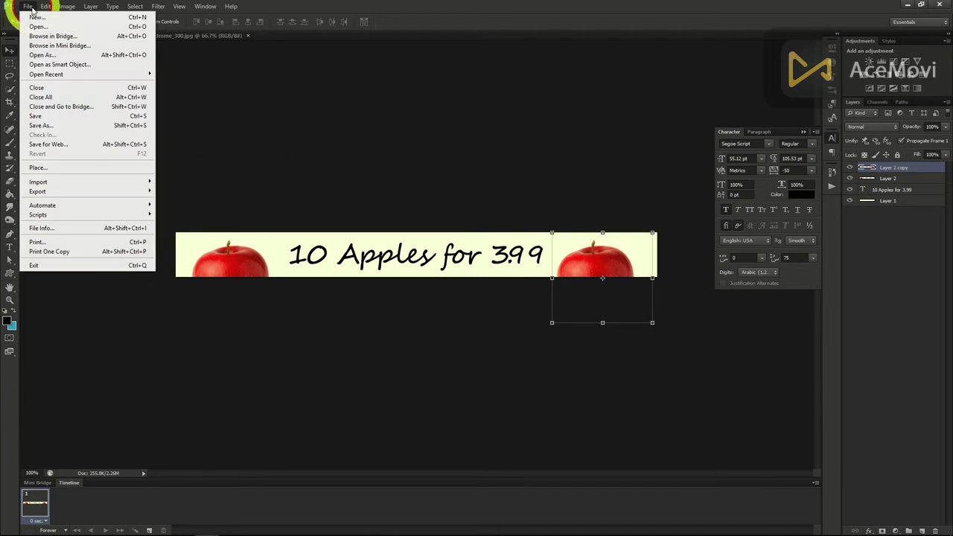
left_click(51, 119)
type("appleAd1")
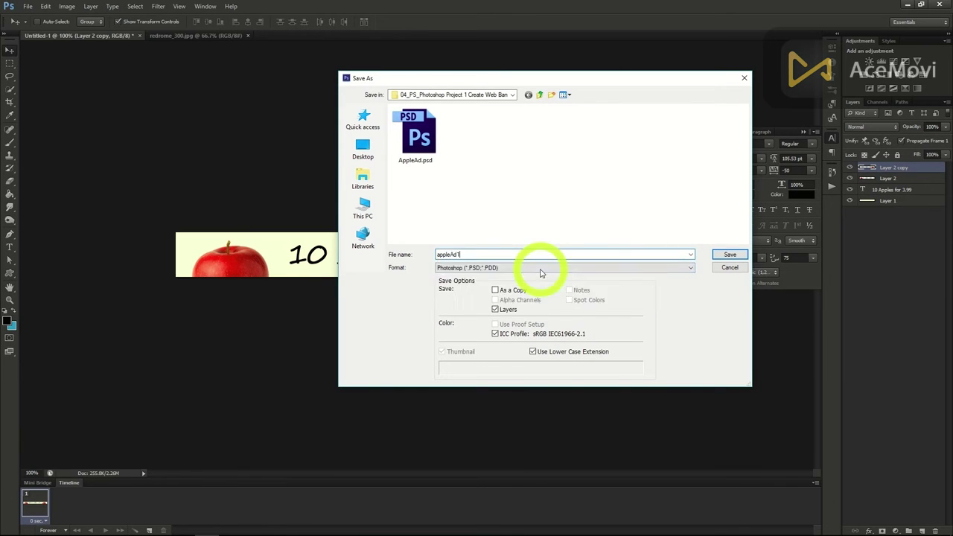
key("Return")
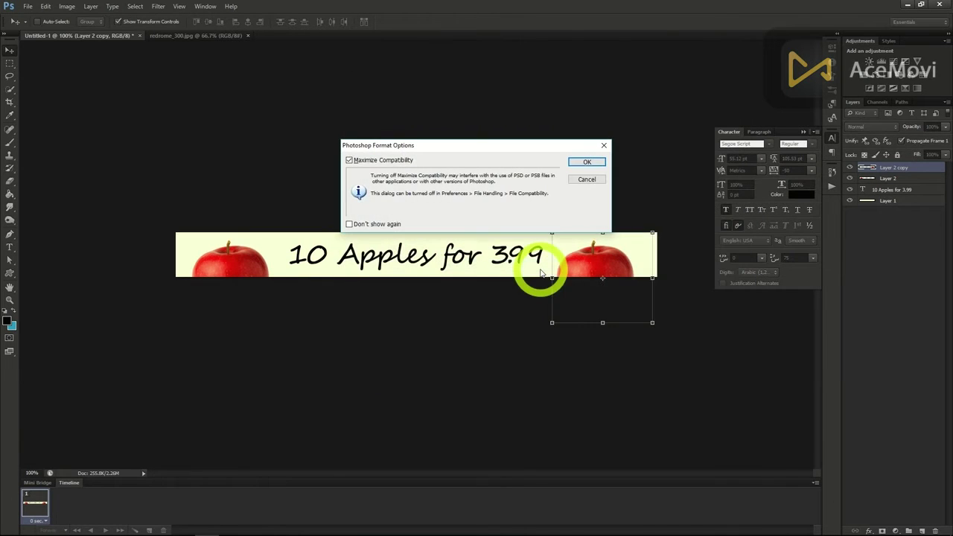
left_click(573, 161)
left_click(448, 149)
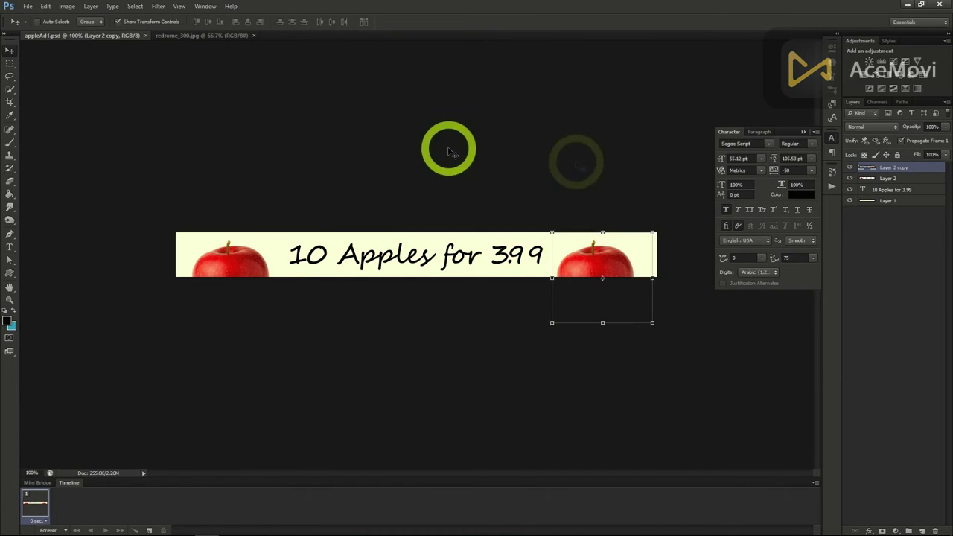
left_click(71, 9)
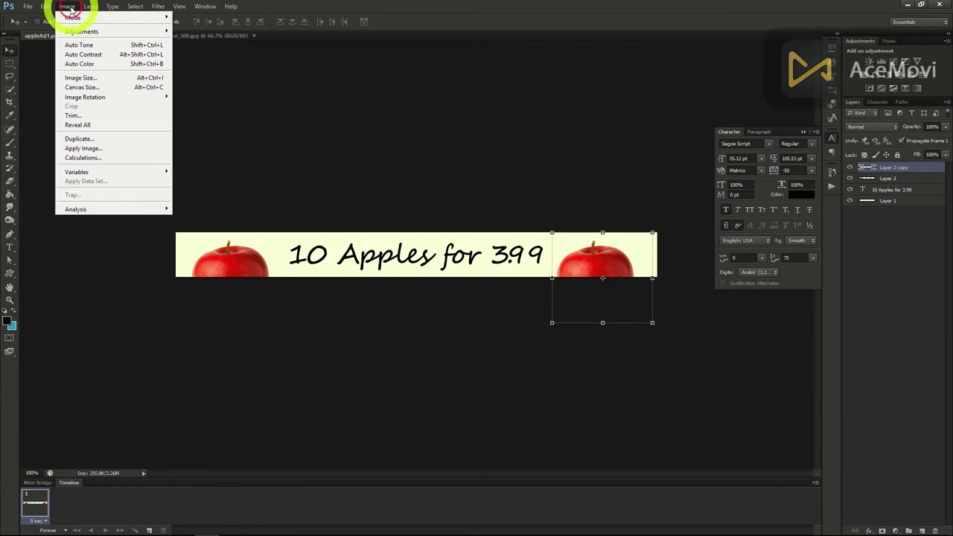
Set the canvas size in pixels to width 300 and height 600.
left_click(94, 88)
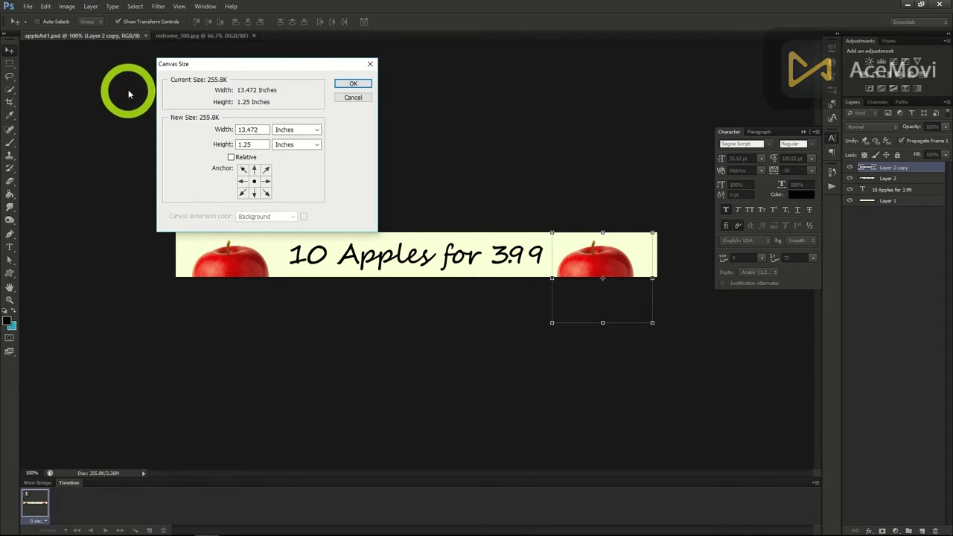
left_click(285, 132)
left_click(290, 149)
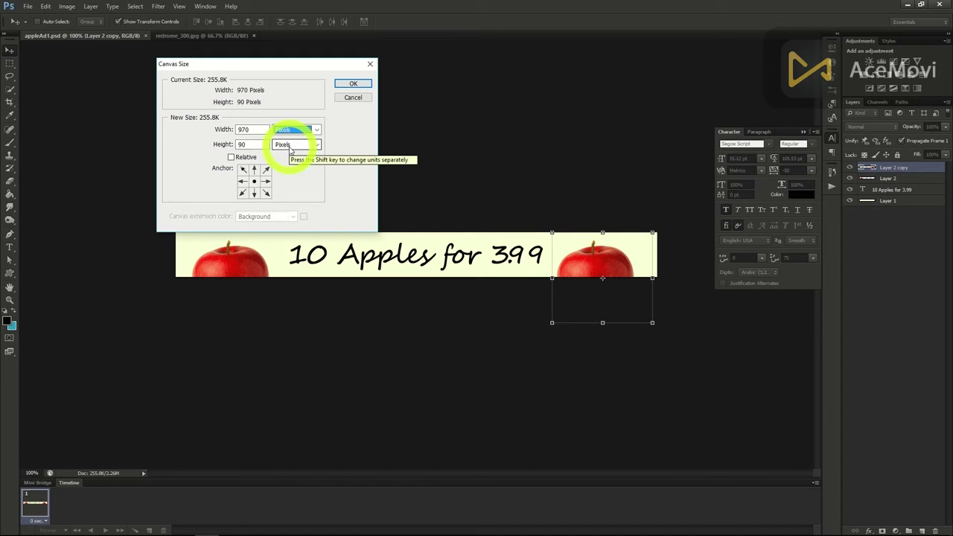
left_click(204, 127)
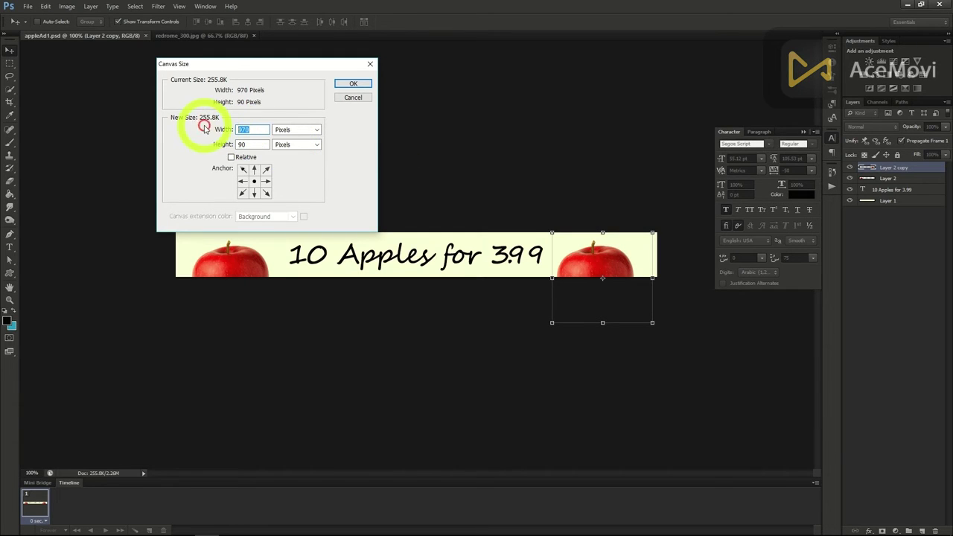
left_click(243, 144)
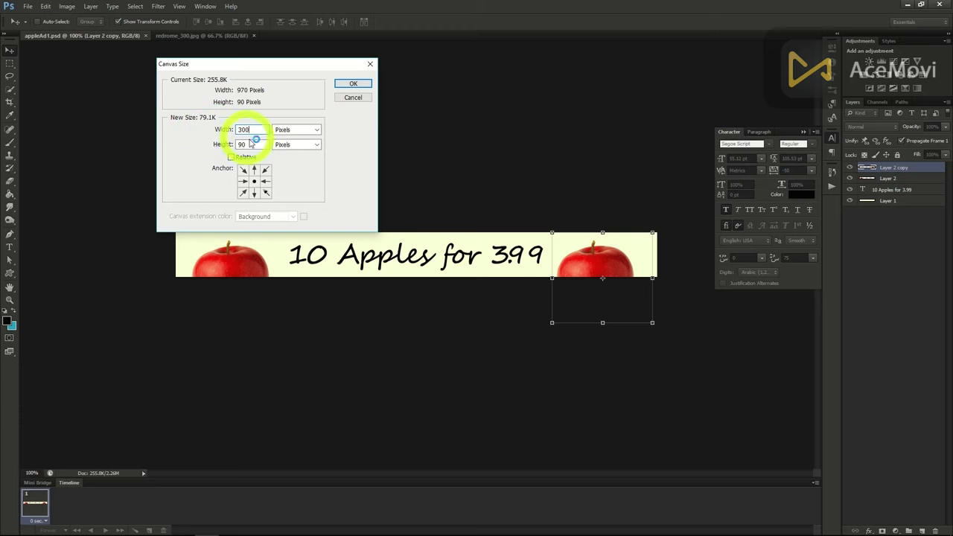
type("60")
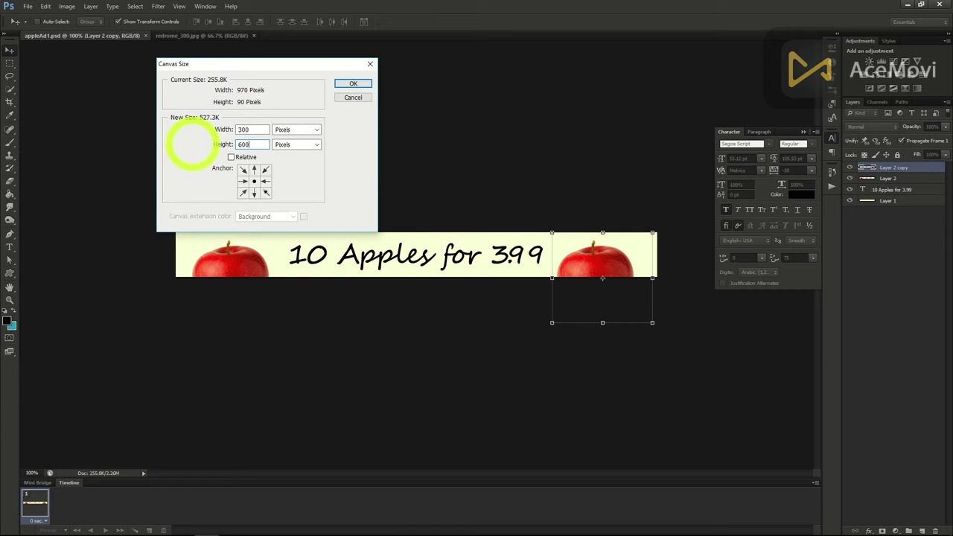
type("0")
left_click(353, 83)
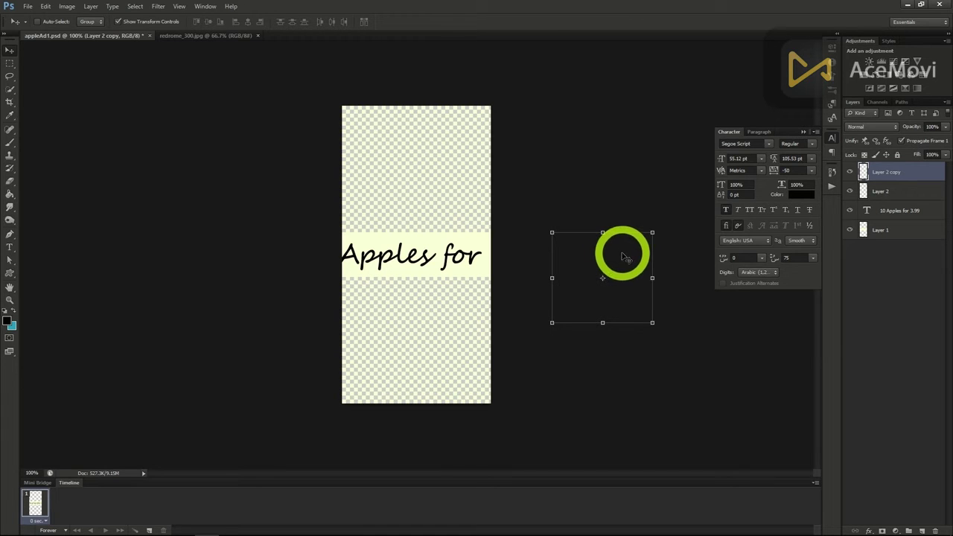
Move the Layer 2 copy apple to the canvas bottom and the Layer 2 apple to the top.
left_click_drag(619, 253, 441, 335)
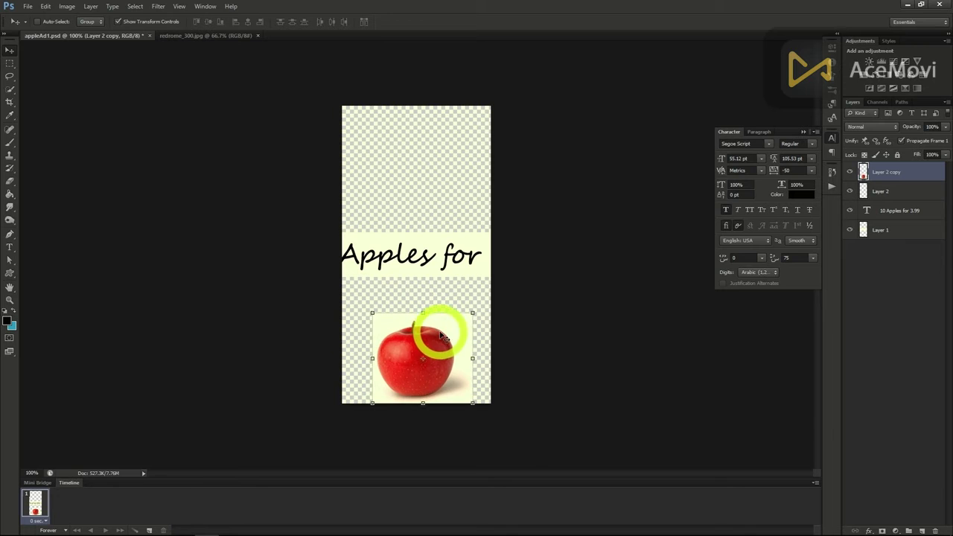
left_click(870, 191)
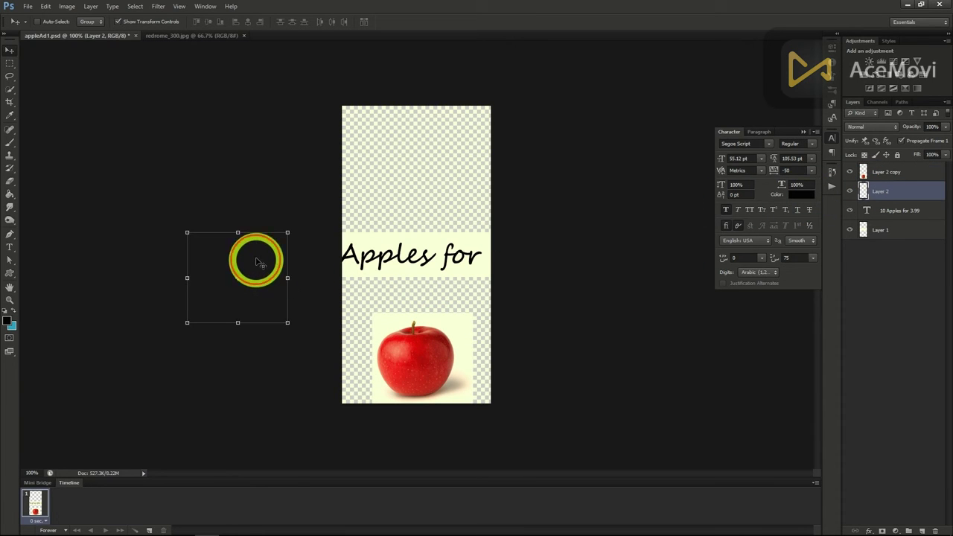
mouse_move(255, 258)
left_mouse_down()
mouse_move(355, 202)
mouse_move(440, 131)
left_mouse_up()
Fill the transparent areas around both apples with cream using the Paint Bucket.
key("g")
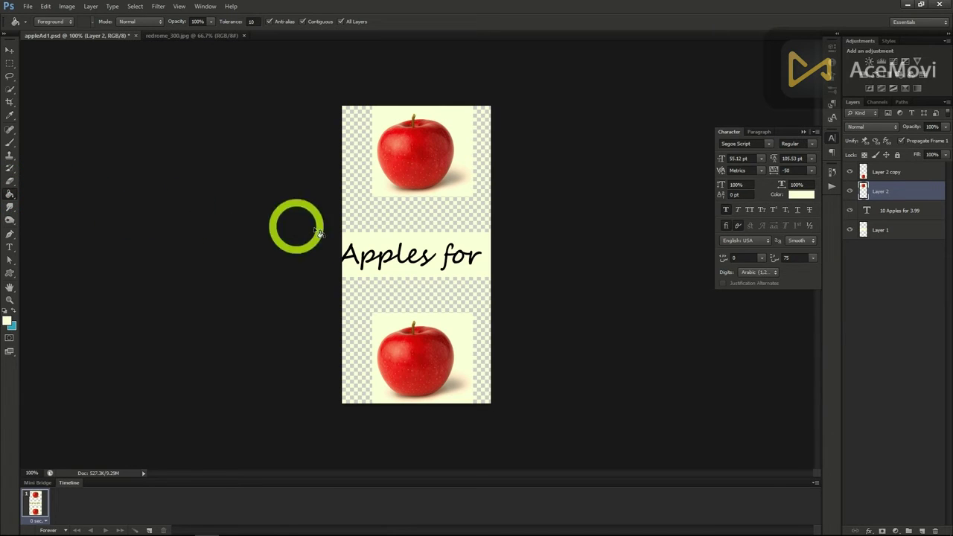
left_click(409, 226)
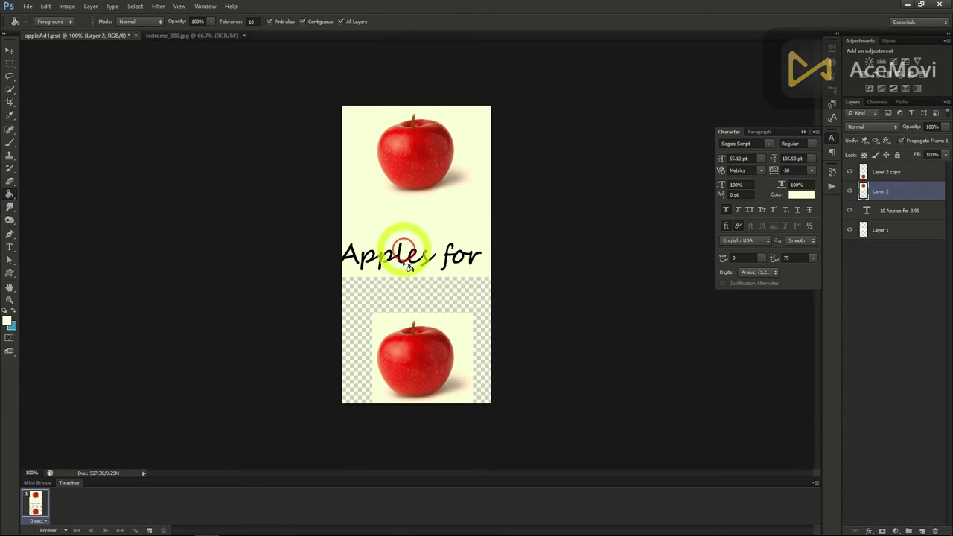
left_click(407, 297)
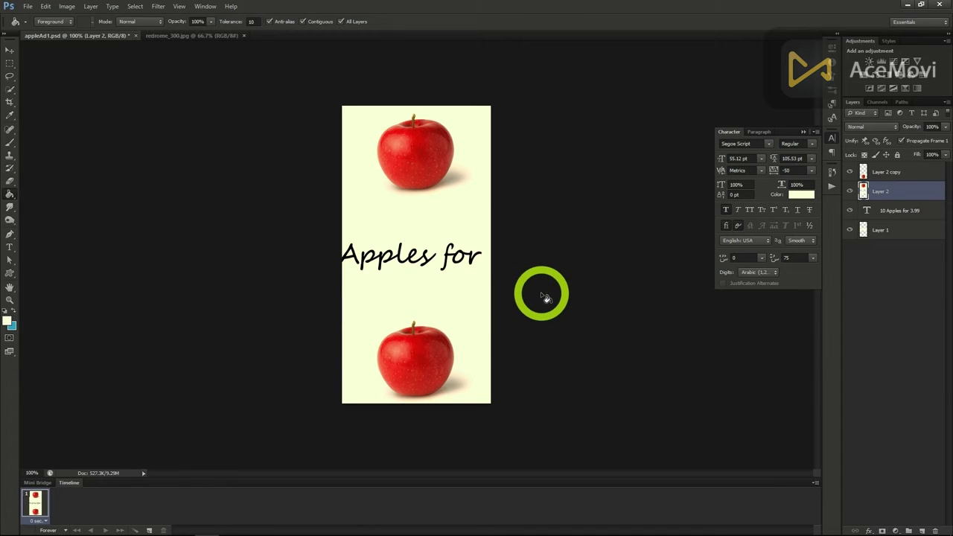
left_click(886, 230)
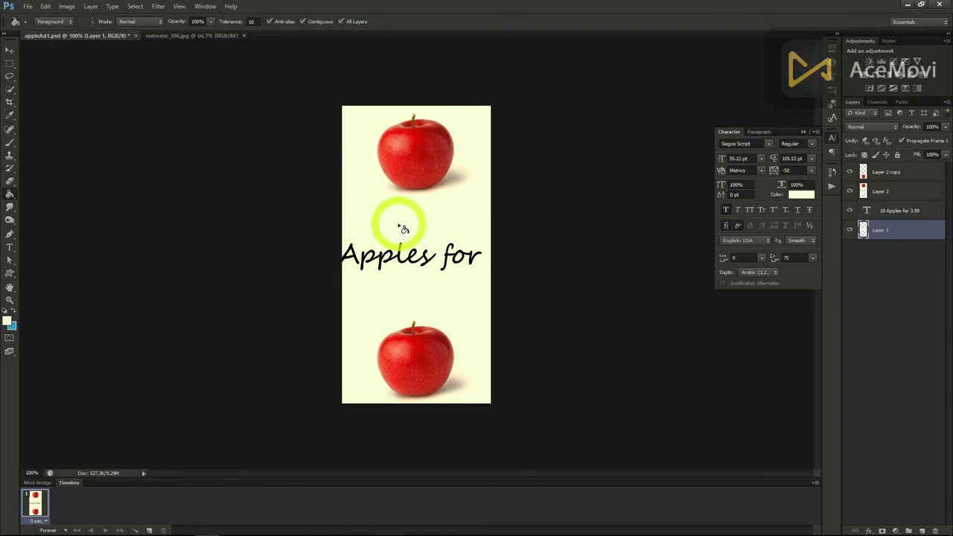
left_click(362, 172)
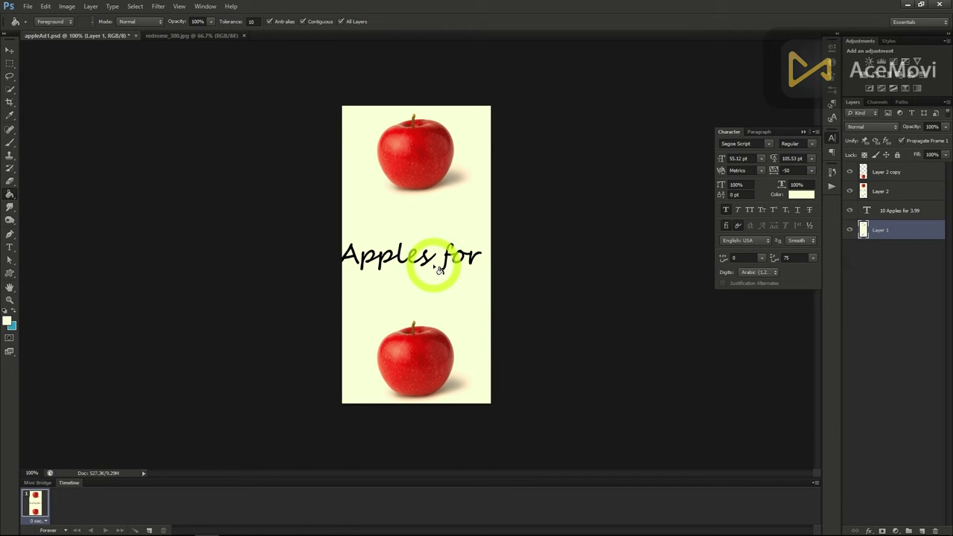
Break the price text into '10 Apples' and 'for 3.99', centre it, and make its layer topmost.
left_click(9, 246)
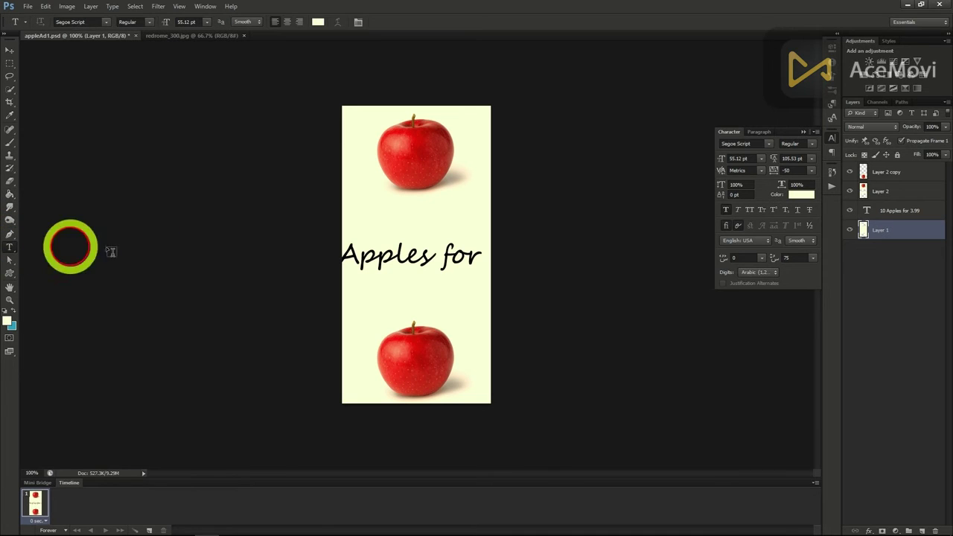
left_click(344, 261)
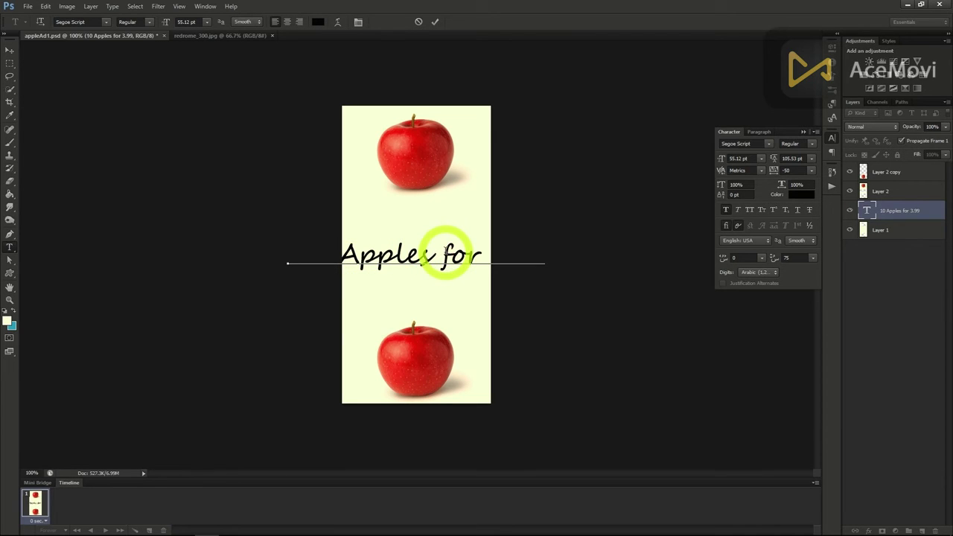
key("Return")
left_click(10, 49)
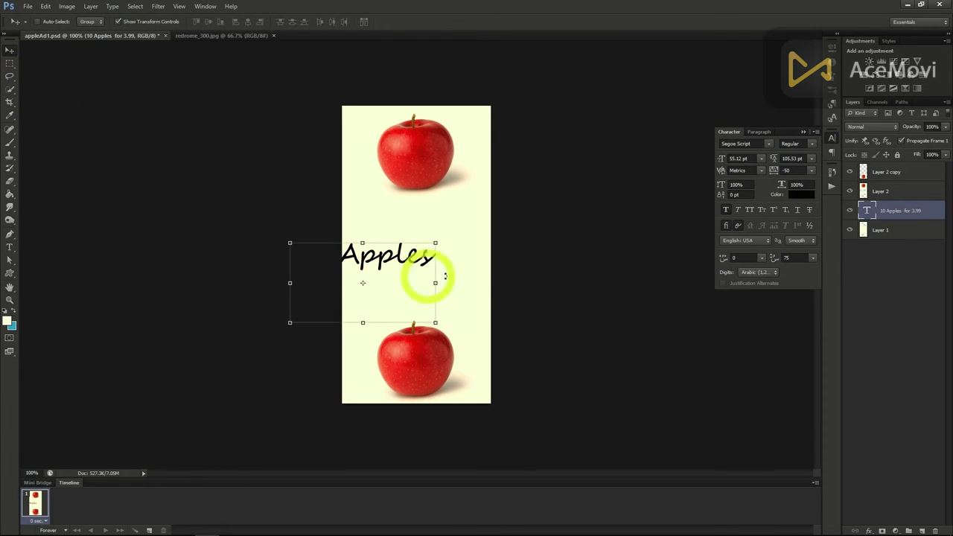
left_click_drag(445, 277, 541, 253)
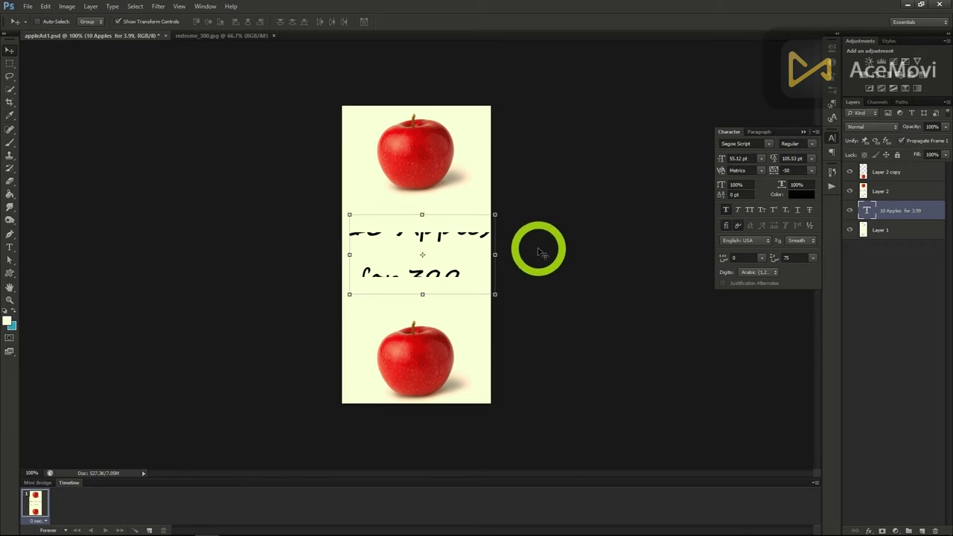
left_click_drag(896, 215, 891, 171)
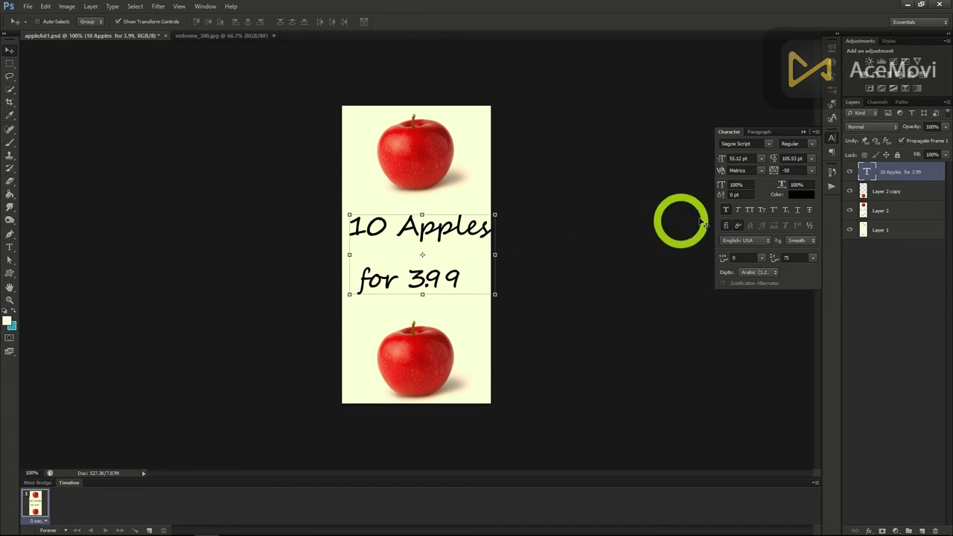
left_click_drag(454, 254, 449, 243)
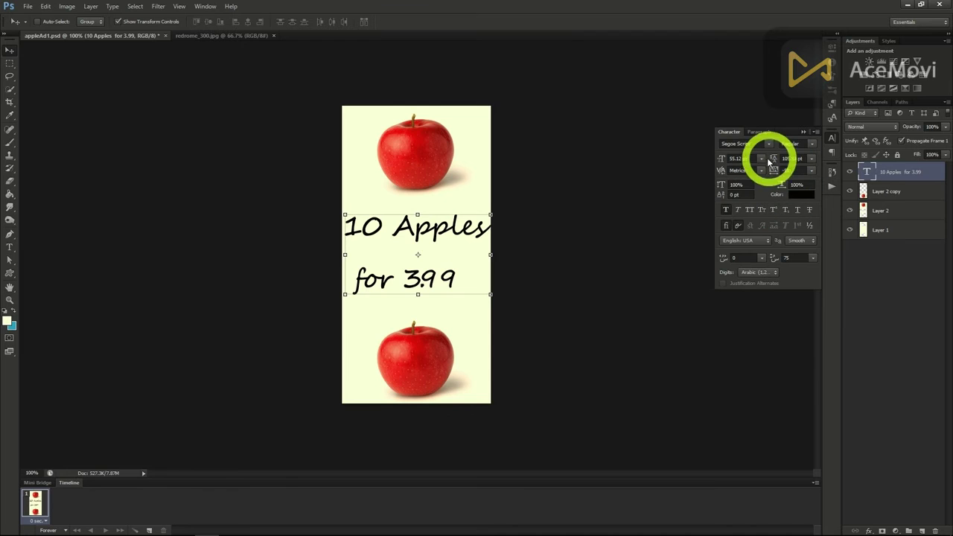
Centre-align the two price lines and move the text block back to the middle between the apples.
left_click(761, 133)
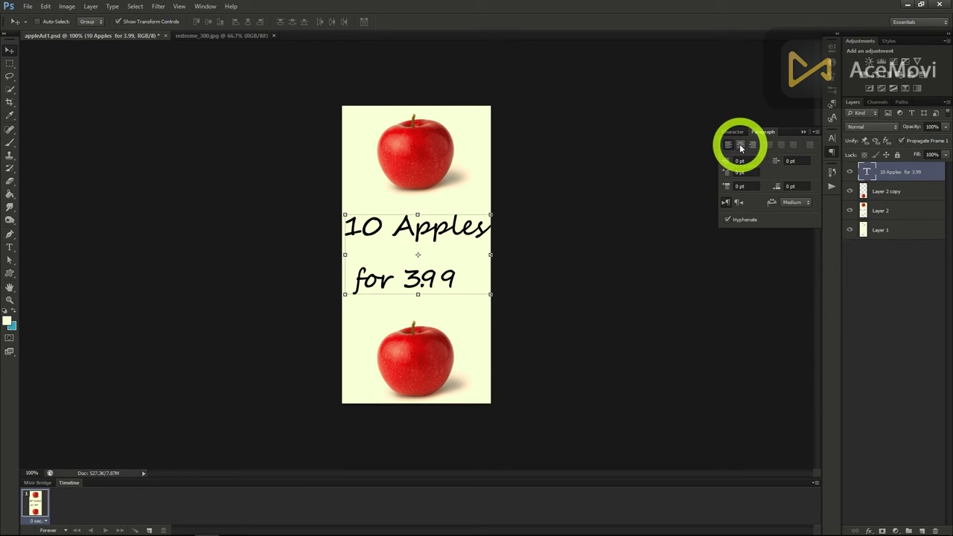
left_click(739, 146)
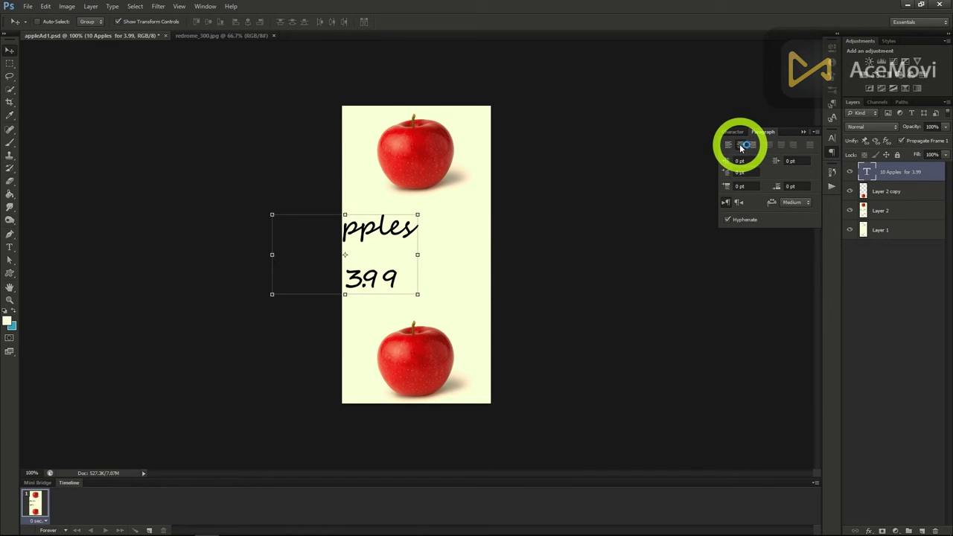
left_click_drag(464, 264, 581, 234)
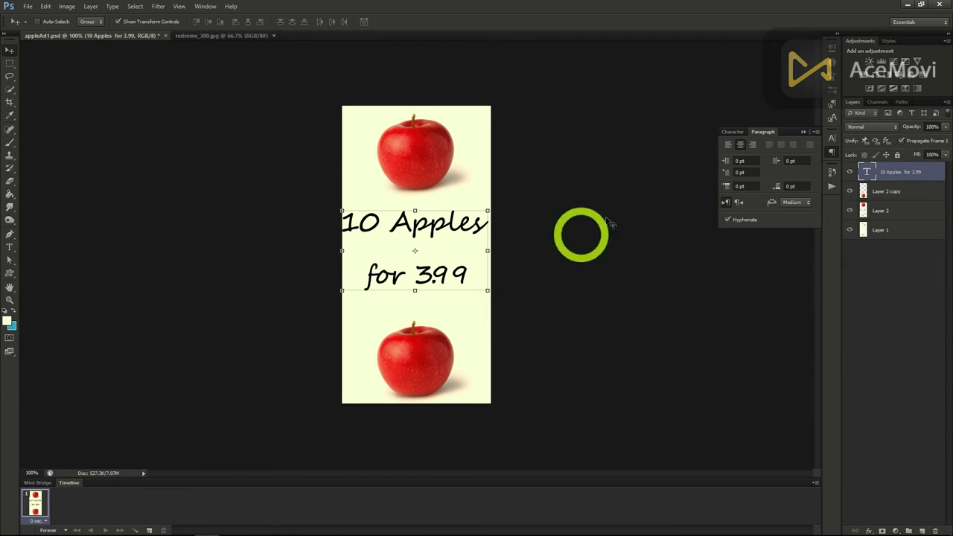
left_click(733, 133)
left_click(794, 160)
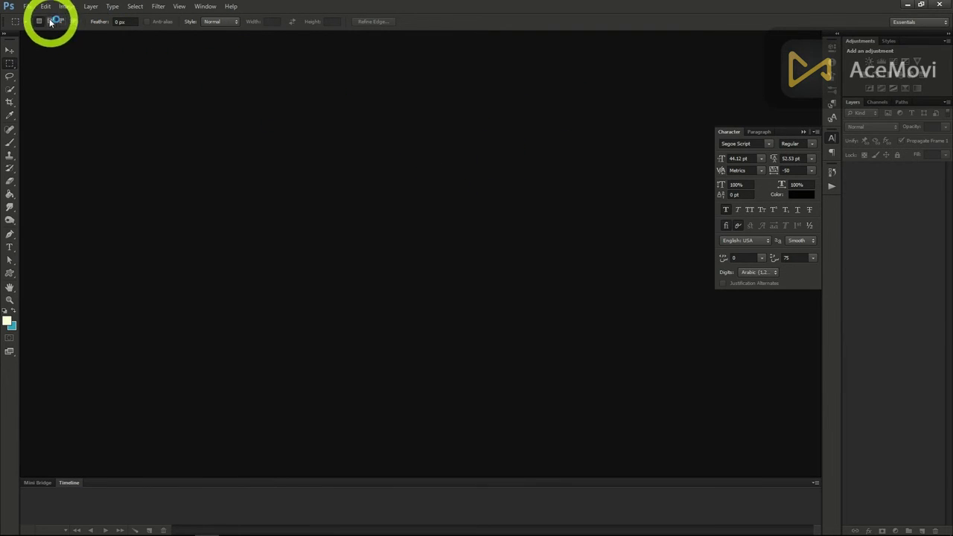
Create a new transparent document 2560 pixels wide by 1440 pixels high.
left_click(27, 6)
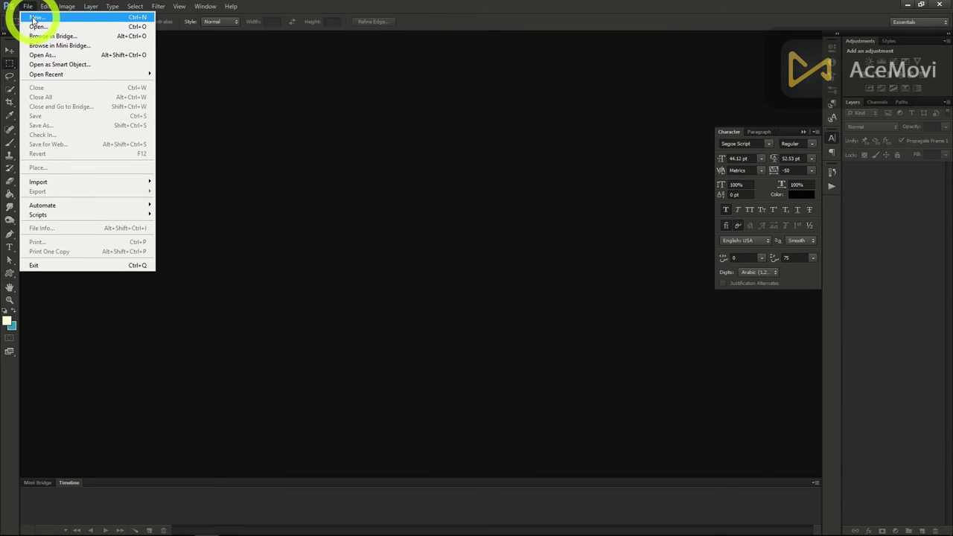
left_click(34, 18)
left_click_drag(362, 217, 297, 220)
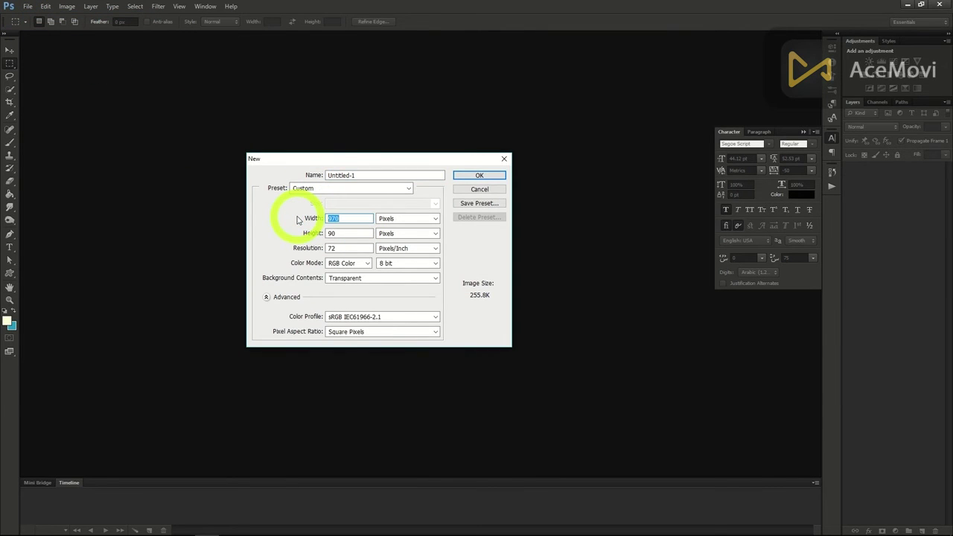
type("2560")
left_click_drag(340, 235, 277, 233)
type("144")
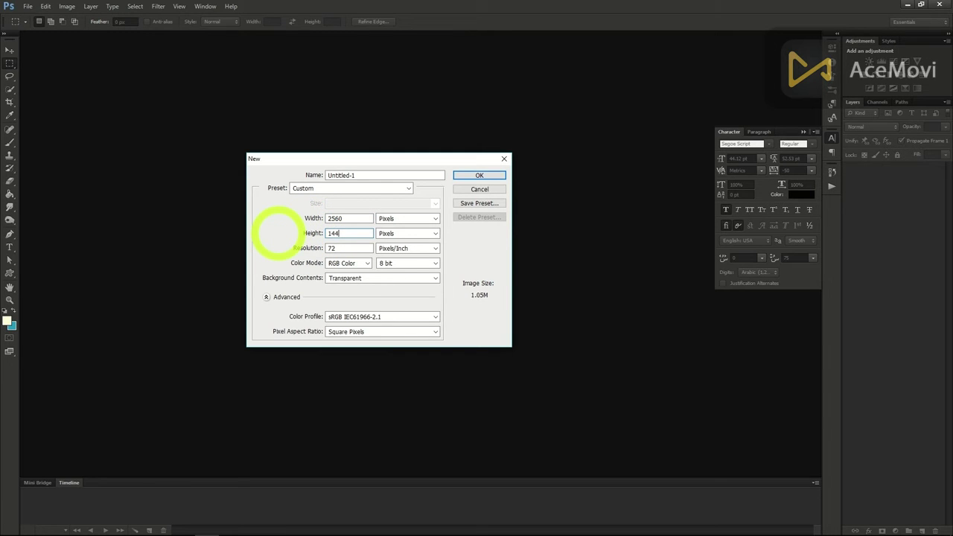
left_click(477, 175)
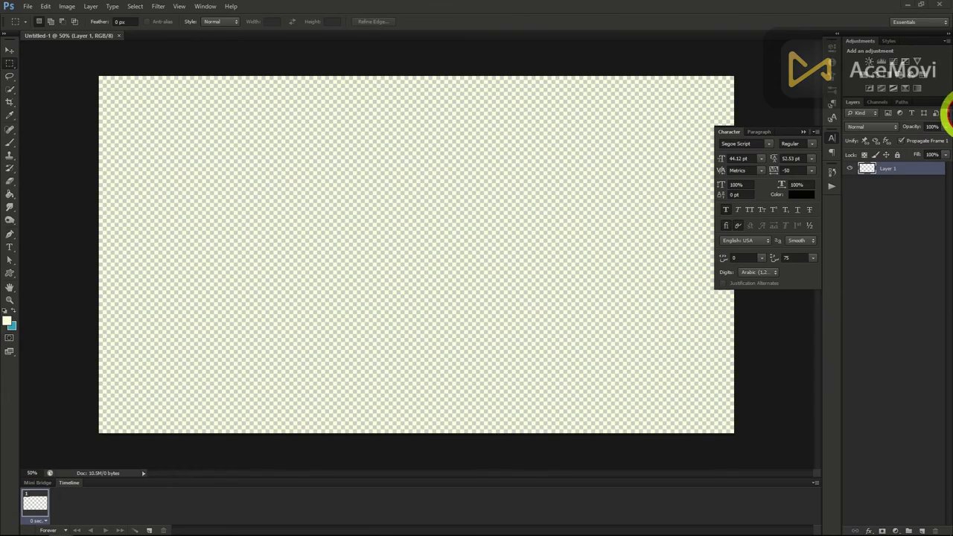
Enlarge the placed space_background_blue_dots image until it covers the whole canvas, then commit the placement.
left_click_drag(950, 110, 591, 272)
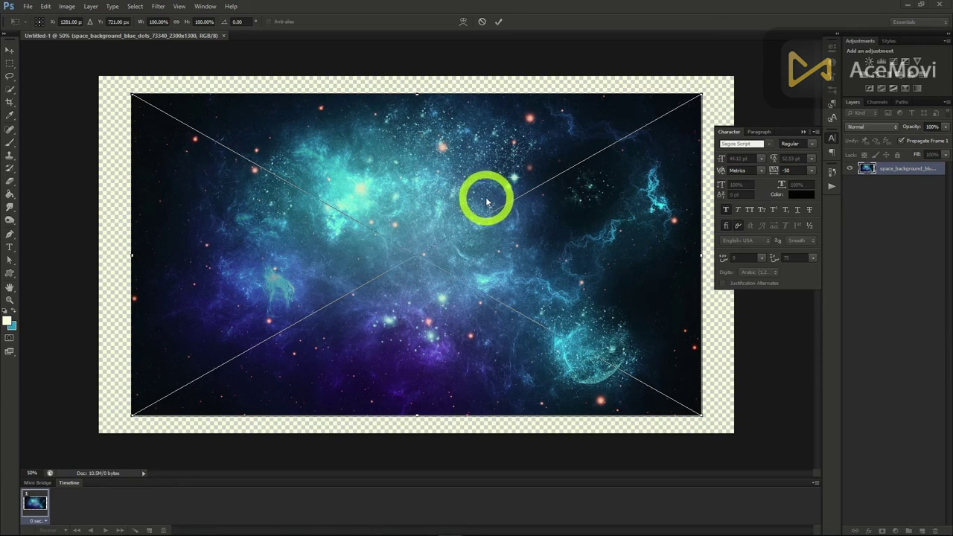
left_click_drag(701, 95, 768, 57)
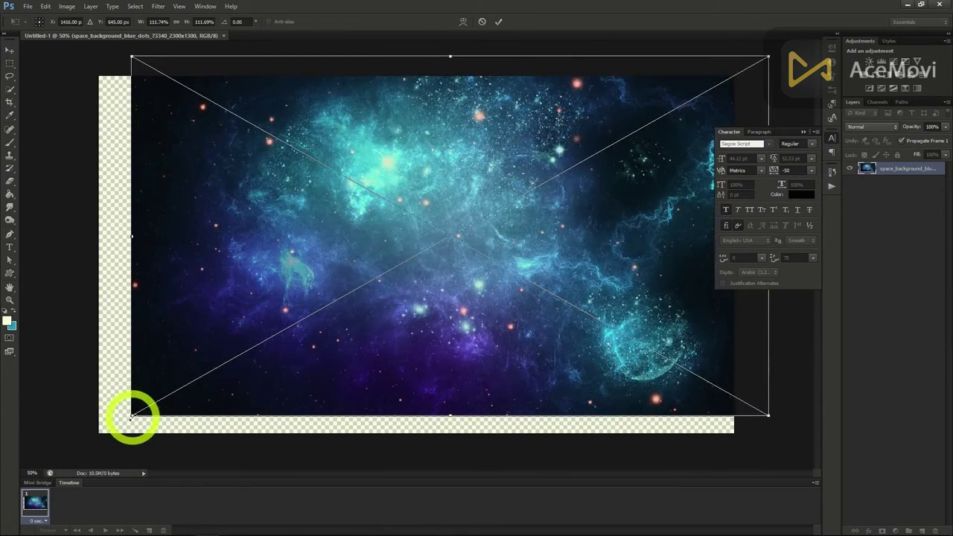
left_click_drag(131, 416, 74, 451)
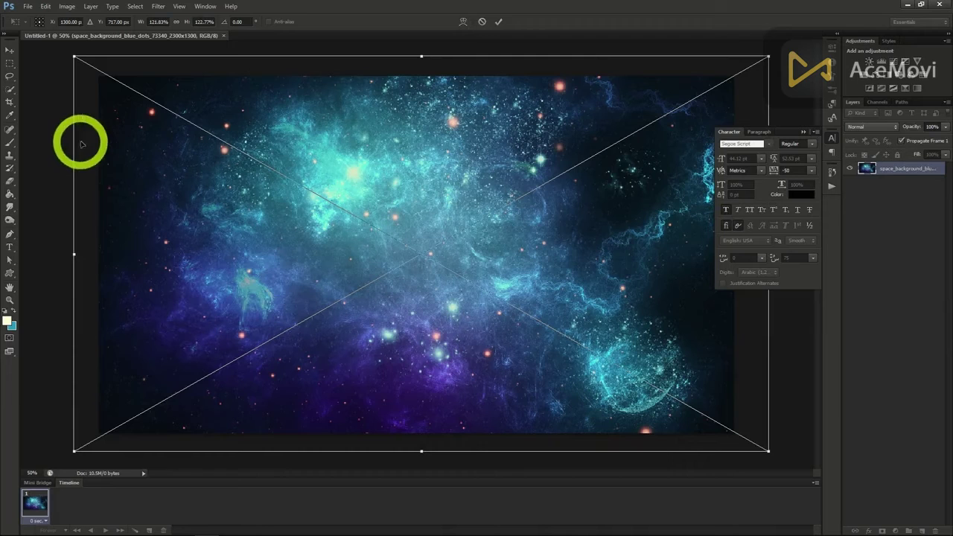
left_click(10, 50)
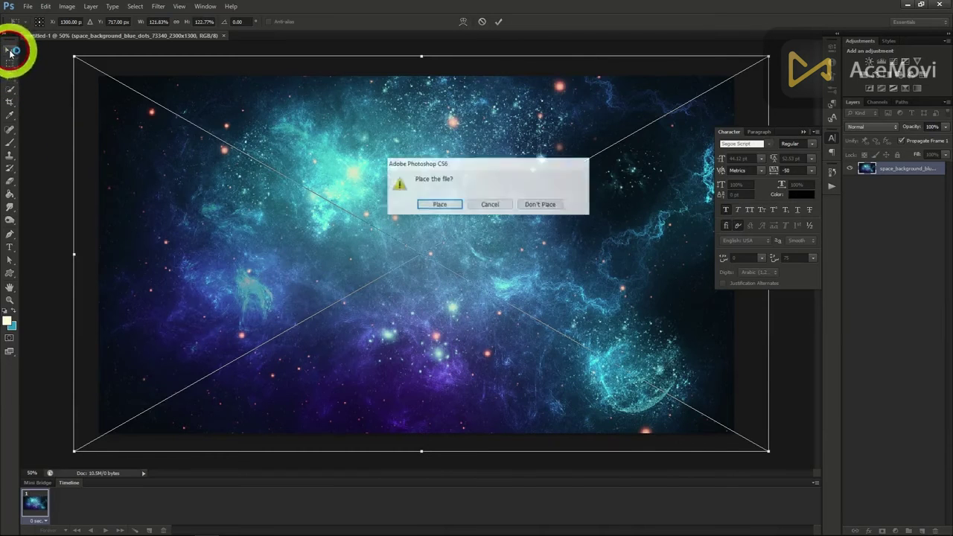
left_click(440, 205)
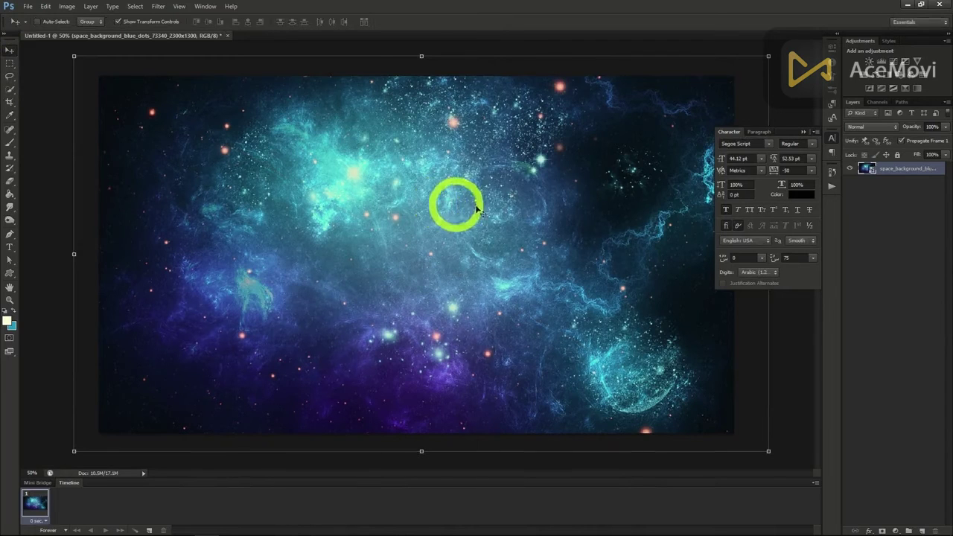
Add a 'Deep Cosmos' text layer near the canvas centre.
key("t")
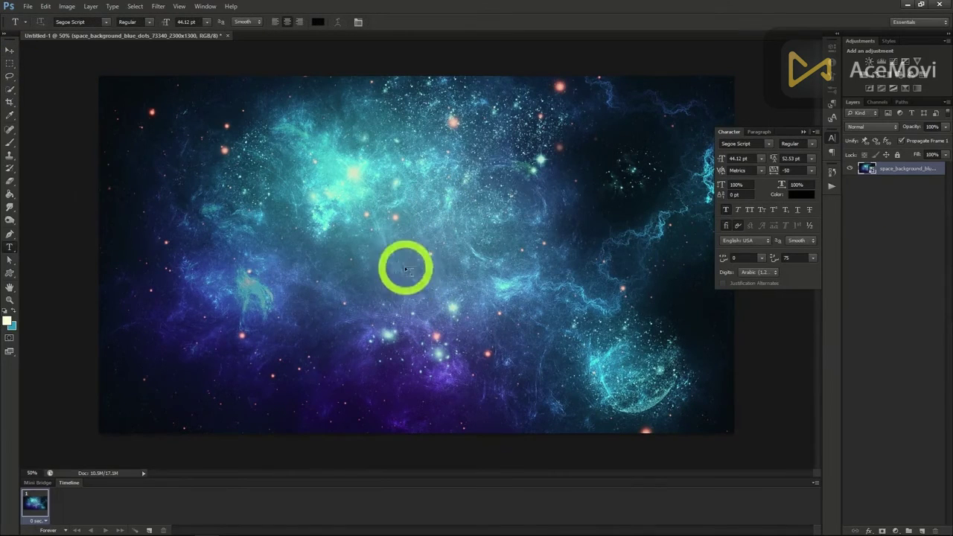
left_click(366, 253)
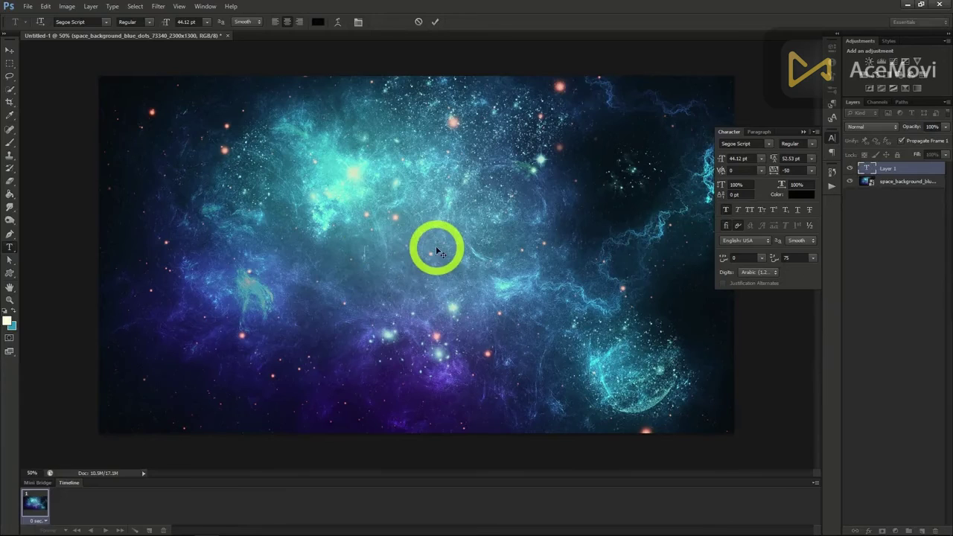
type("Deep Cosmos")
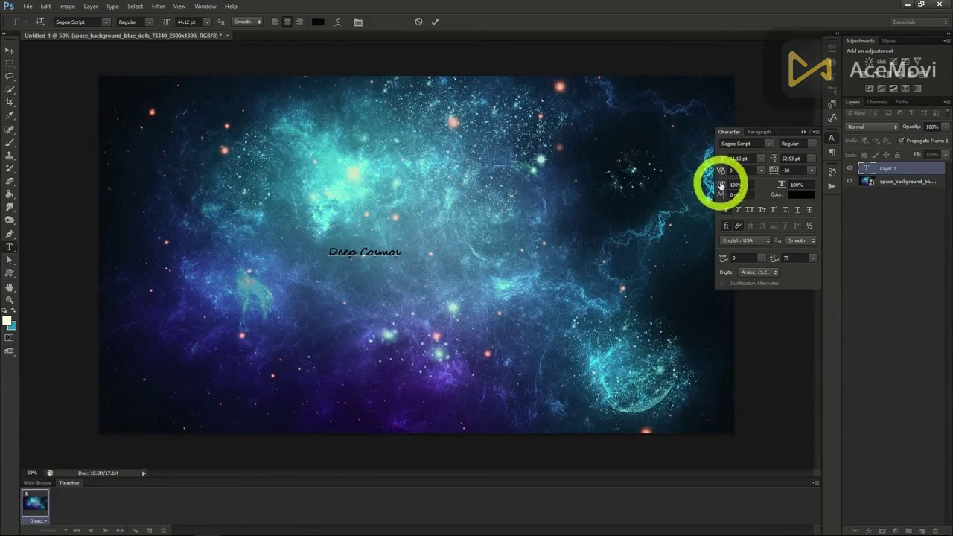
left_click(11, 50)
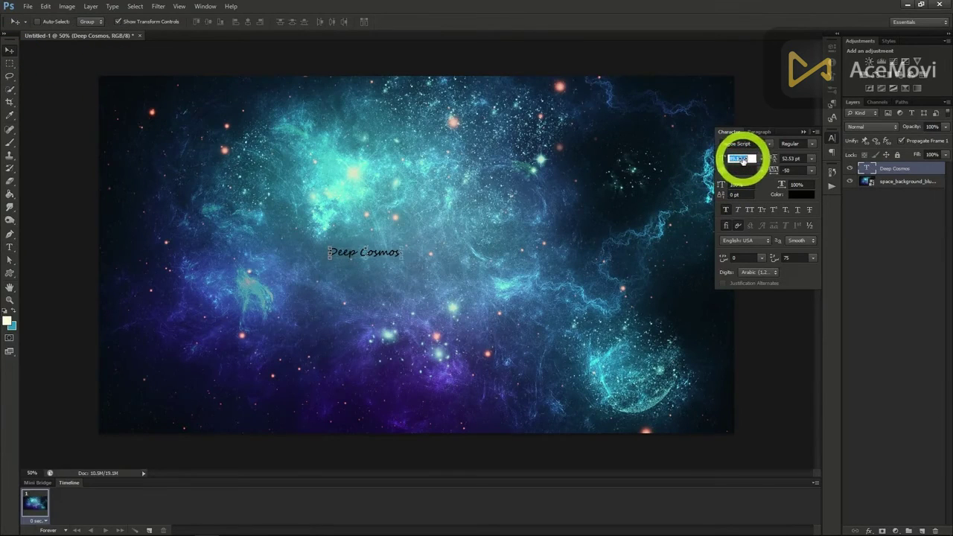
Enlarge Deep Cosmos to 150.12 pt and colour it dark blue #124379, sampled from the space image.
left_click_drag(721, 158, 668, 278)
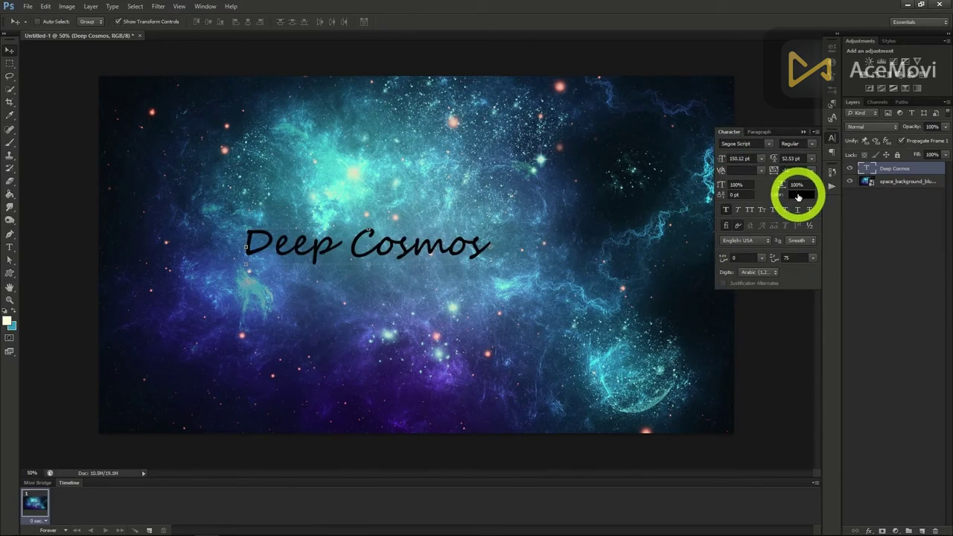
left_click(797, 197)
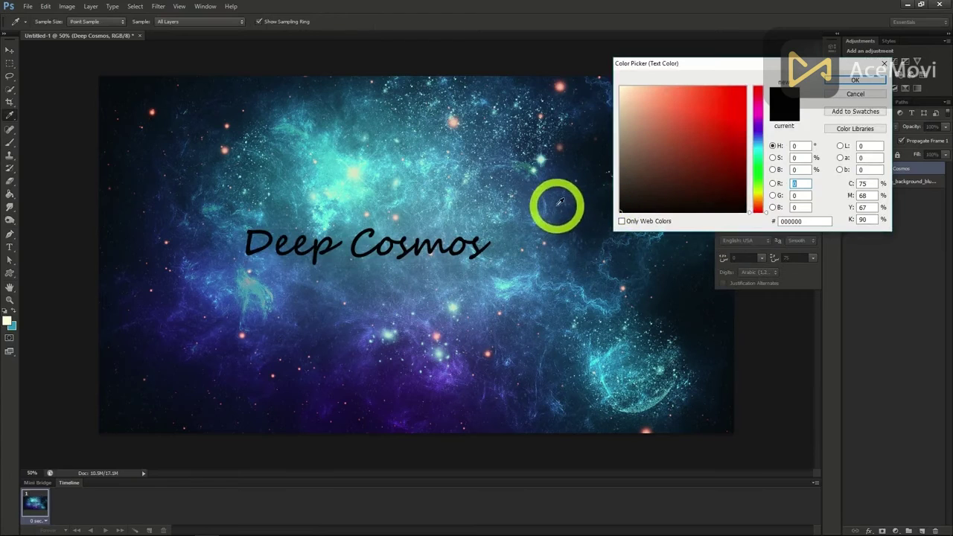
left_click(559, 201)
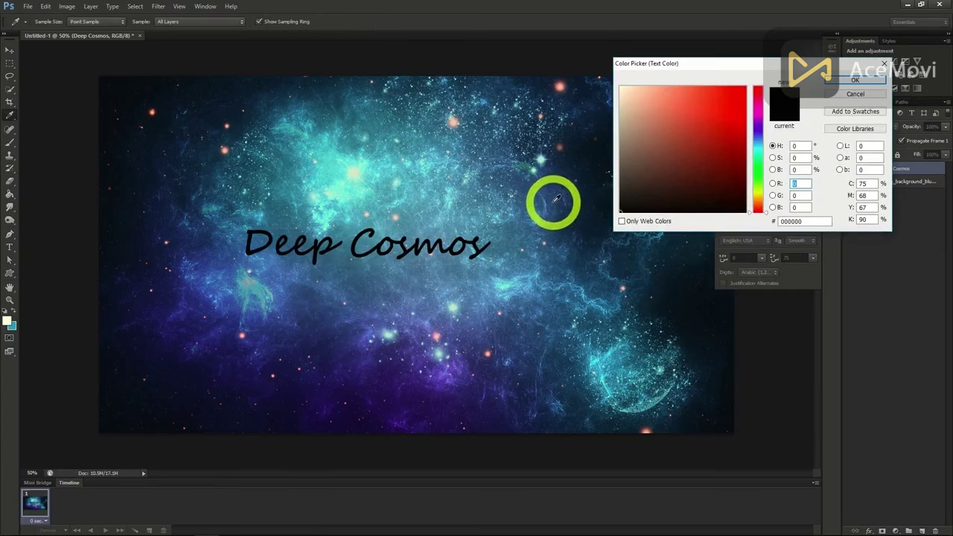
left_click(855, 80)
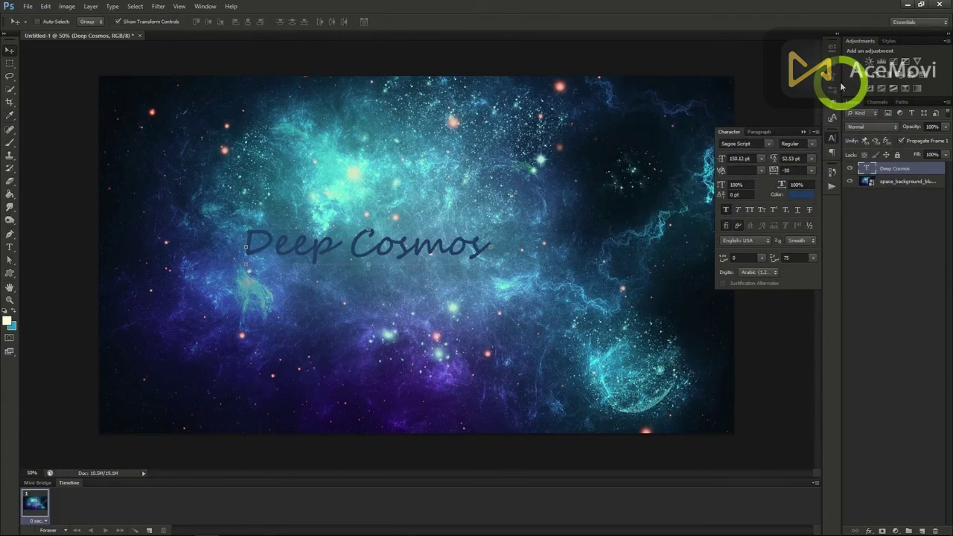
Enable Stroke and Inner Glow in the Deep Cosmos layer's Blending Options.
right_click(888, 169)
left_click(862, 171)
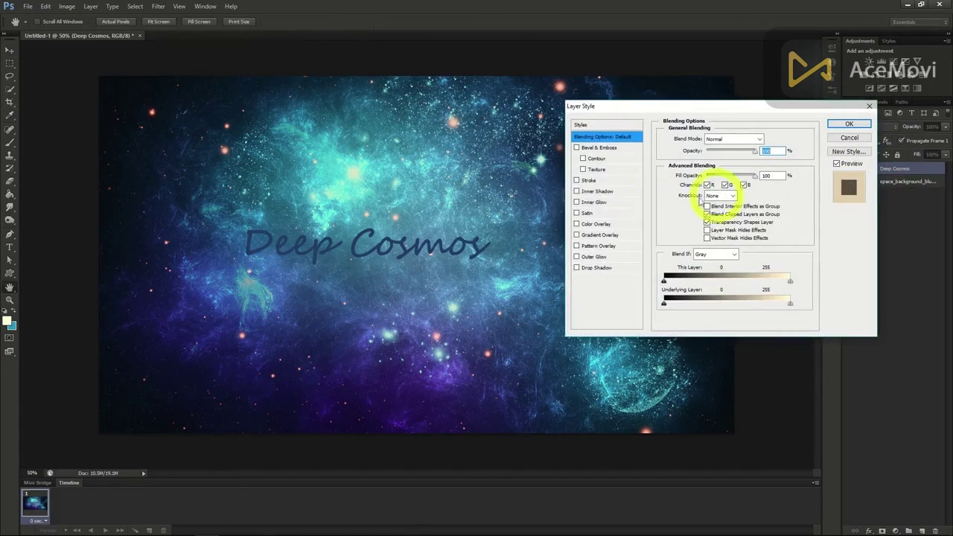
left_click(576, 180)
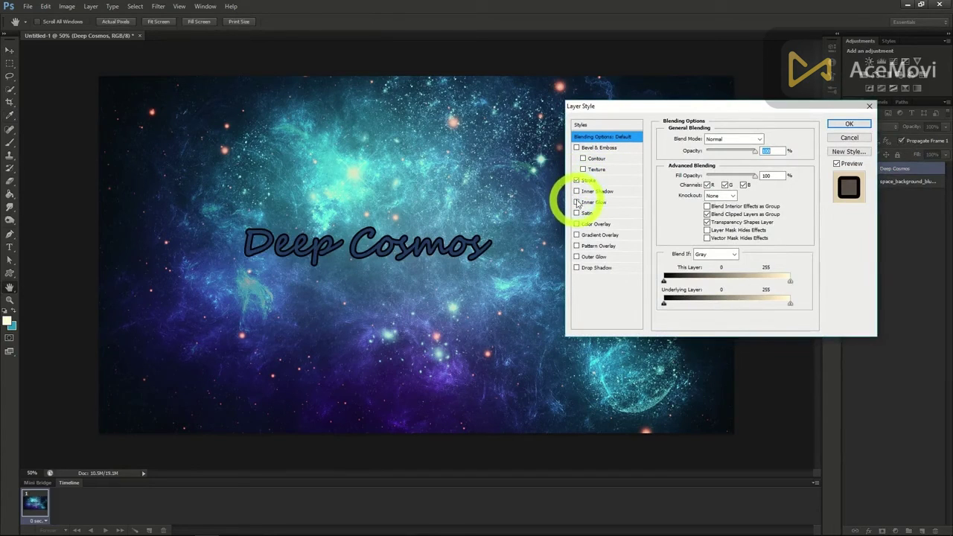
left_click(577, 202)
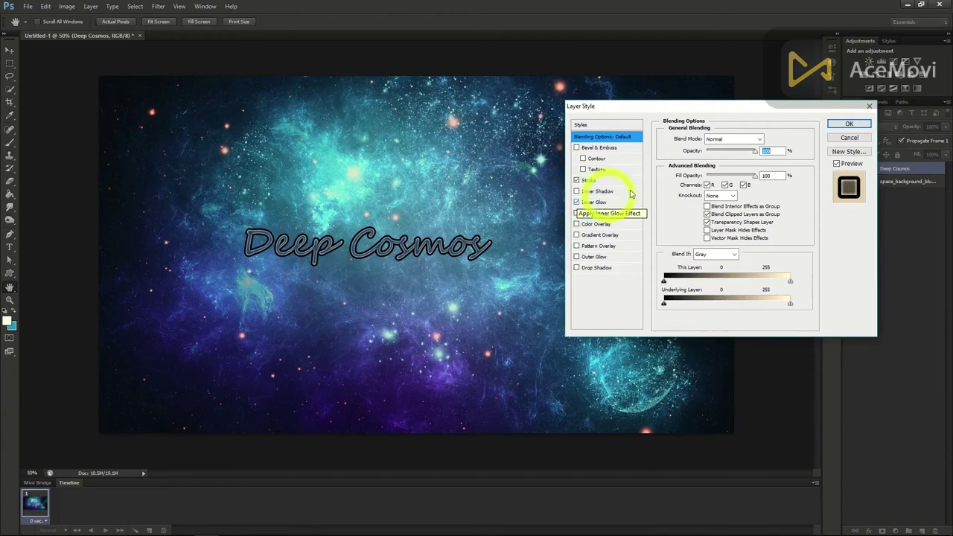
Apply the effects, switch Deep Cosmos to the Master Of Break font, and move it right of centre.
left_click(849, 124)
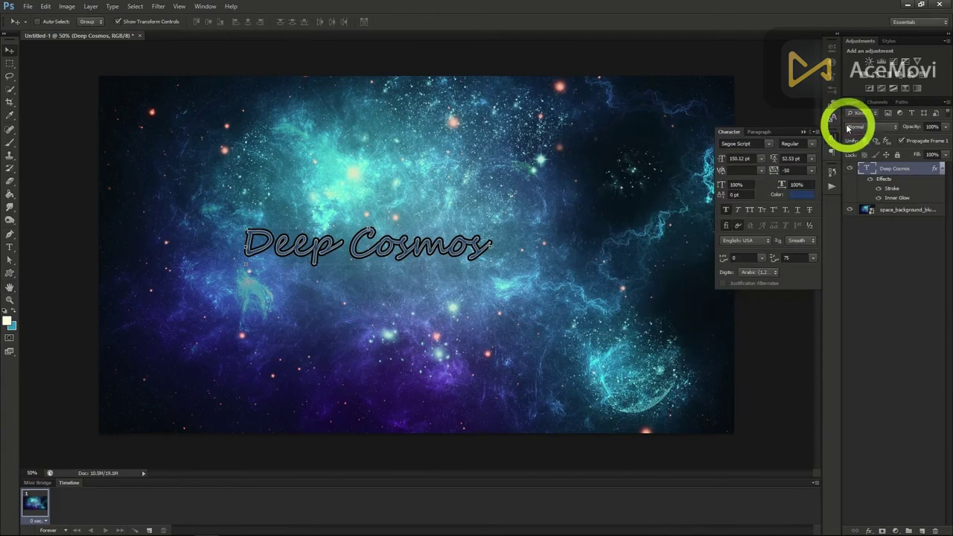
left_click(769, 144)
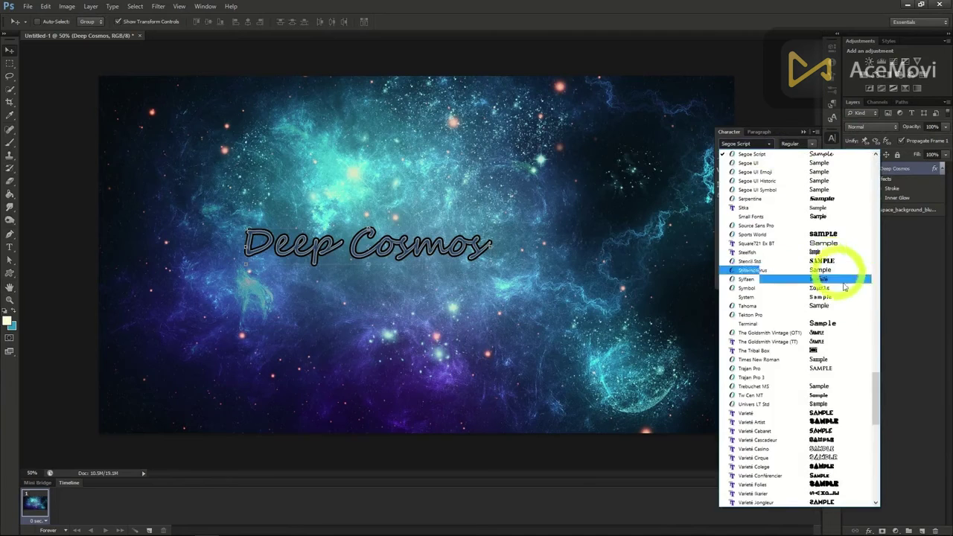
left_click_drag(876, 397, 875, 305)
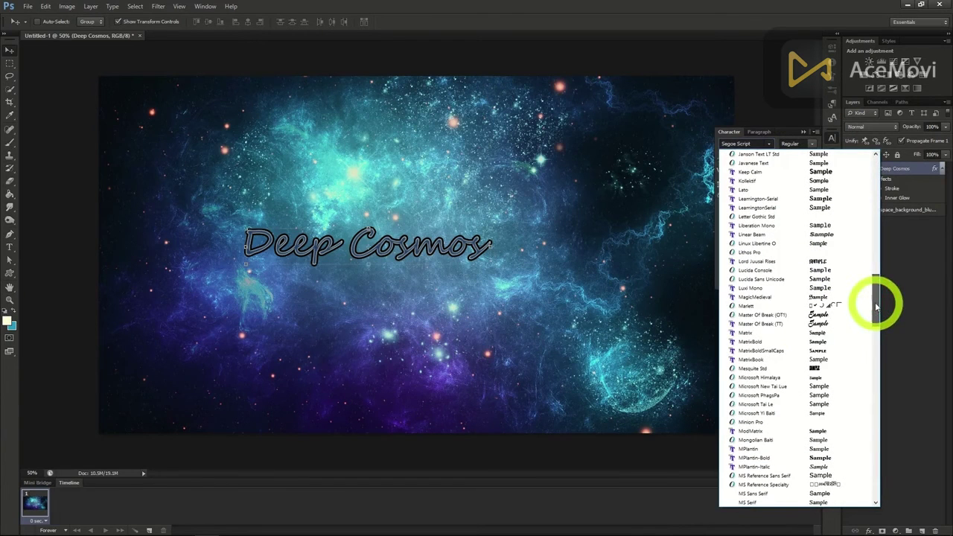
left_click(774, 321)
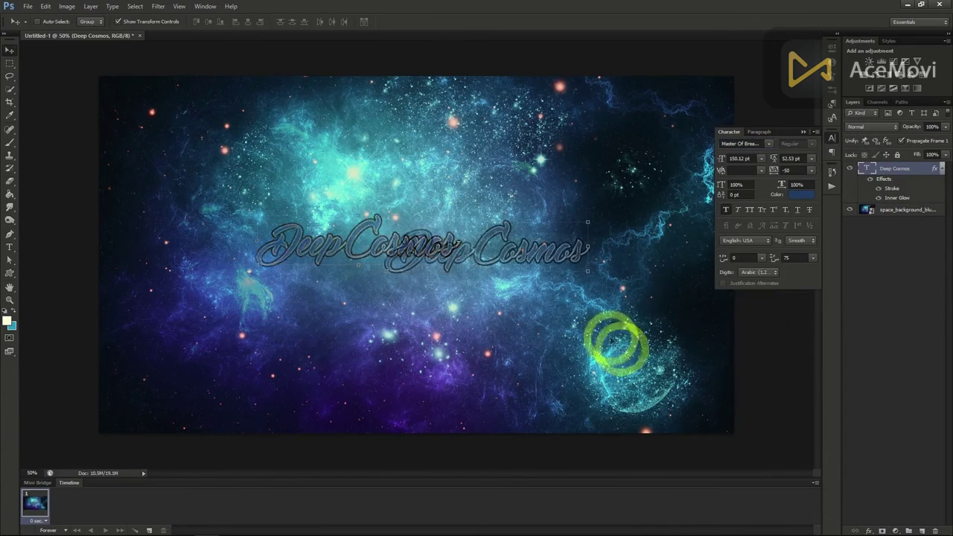
left_click_drag(615, 342, 737, 346)
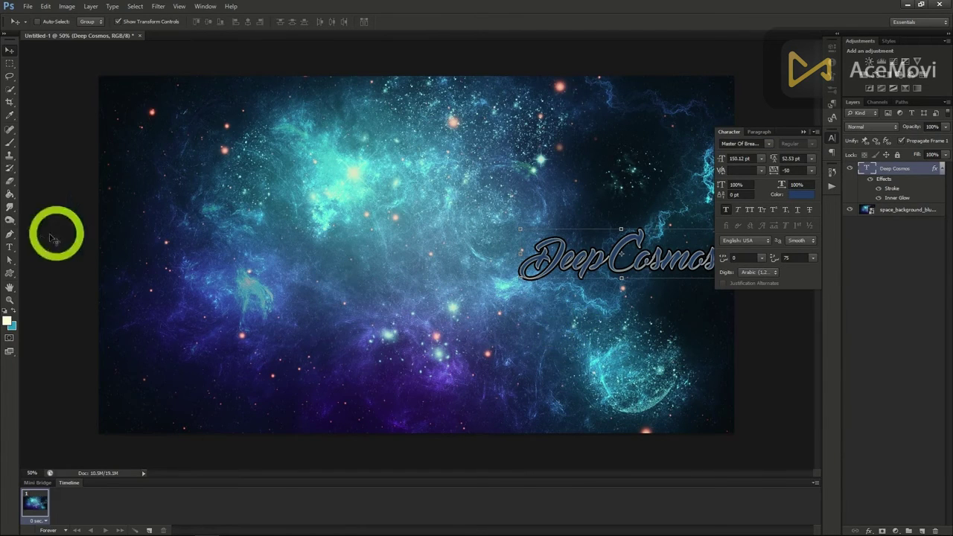
Add 'Space Exploration' text in MPlantin-Bold and place it beneath Deep Cosmos.
left_click(9, 246)
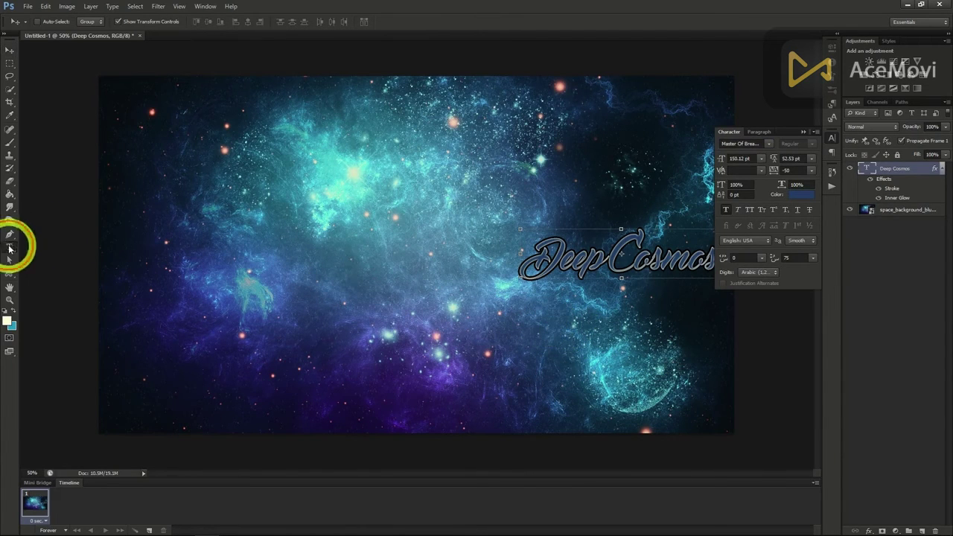
left_click(481, 300)
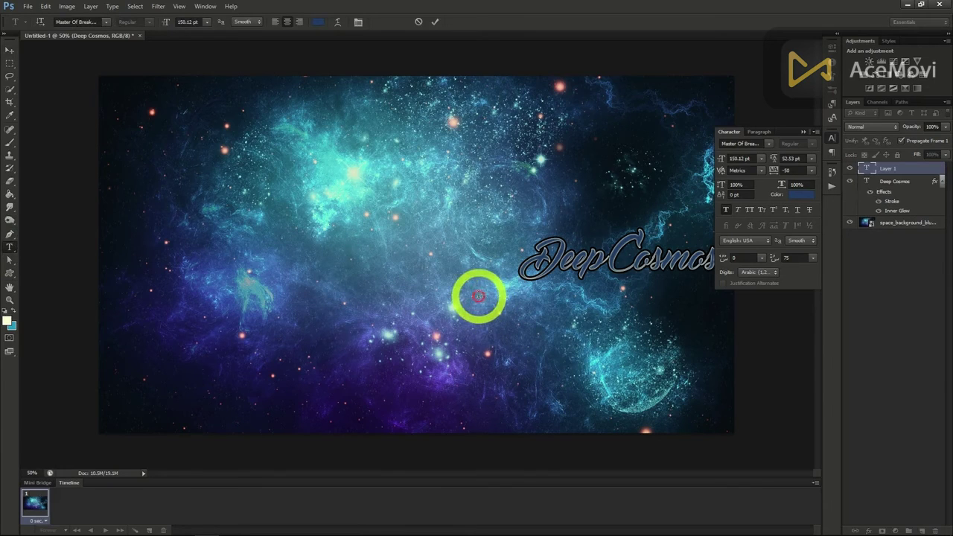
type("Space Exploration")
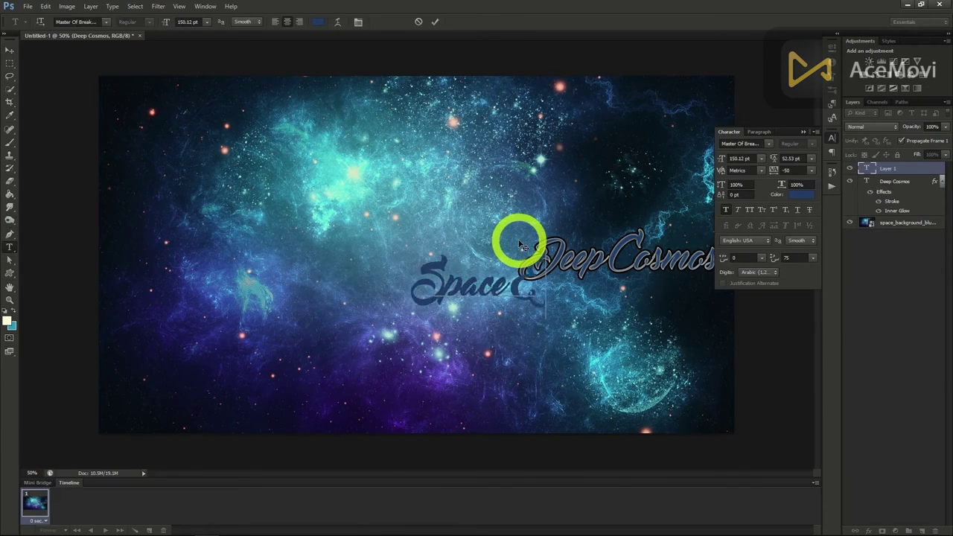
left_click(10, 50)
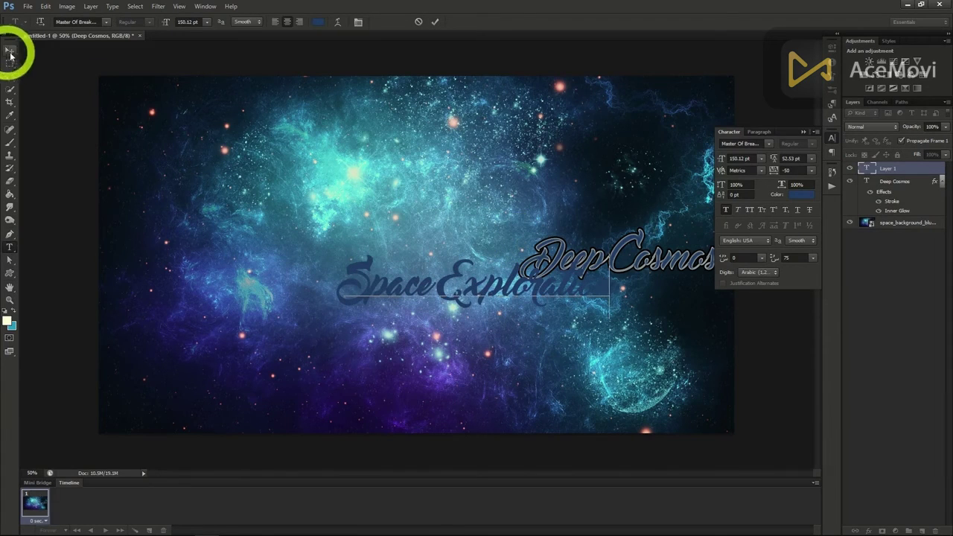
left_click(768, 143)
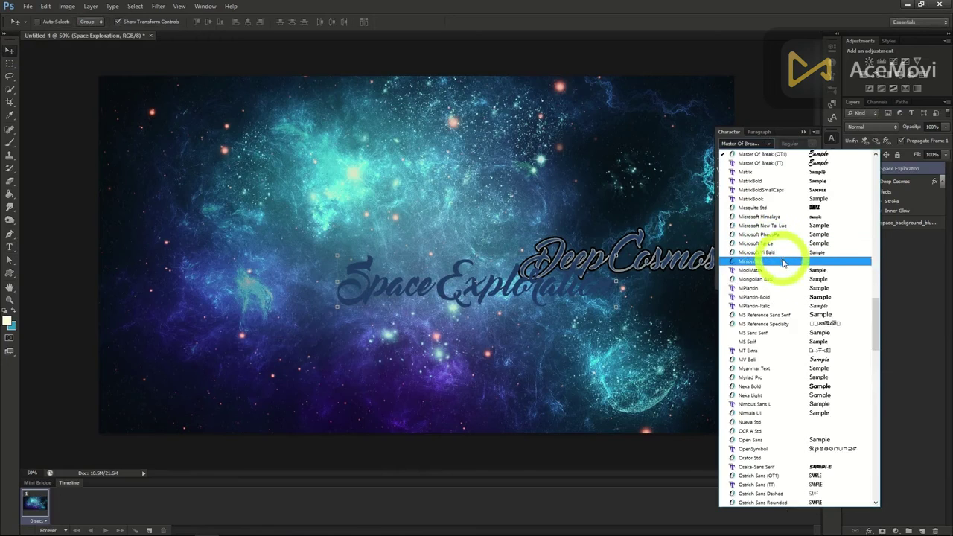
left_click(785, 298)
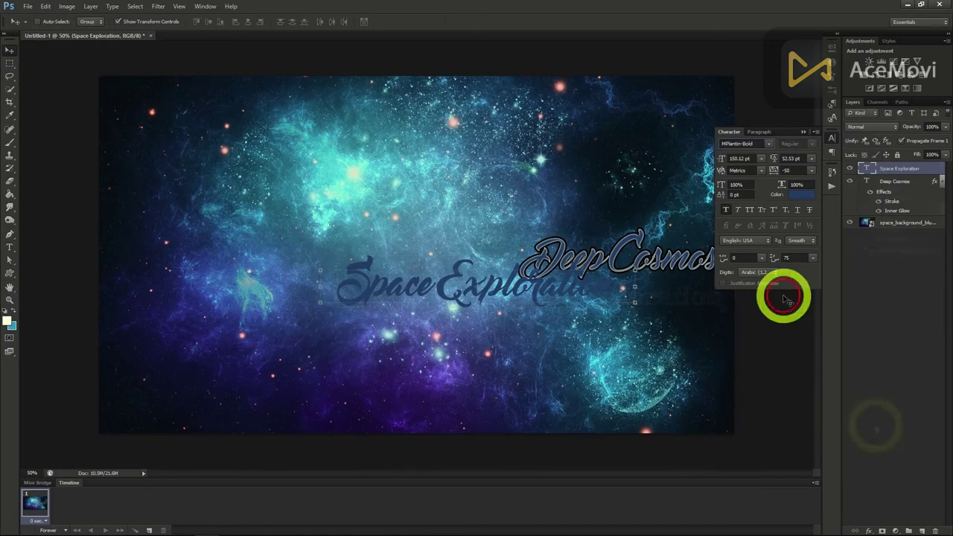
left_click_drag(784, 293, 662, 303)
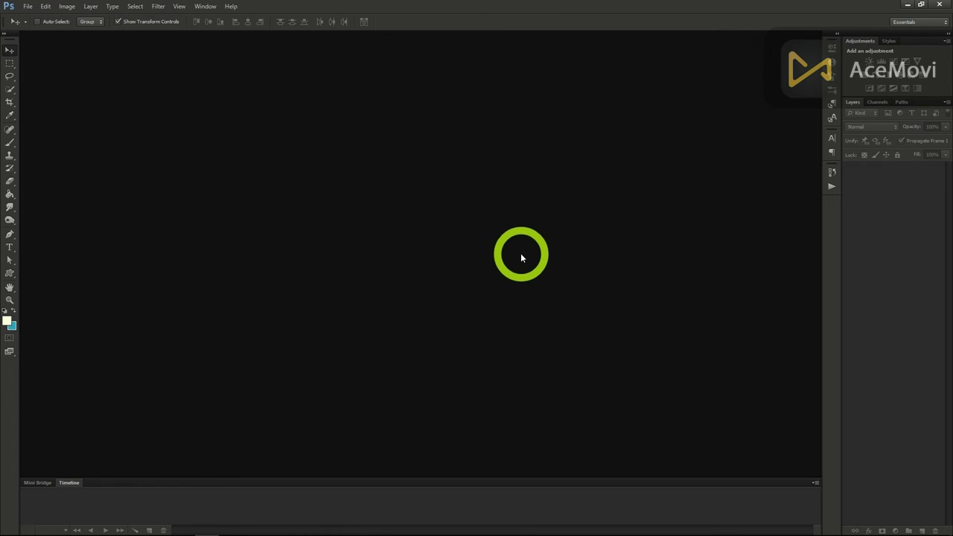
Create a new transparent document with width 1200 and height 618 pixels.
left_click(27, 7)
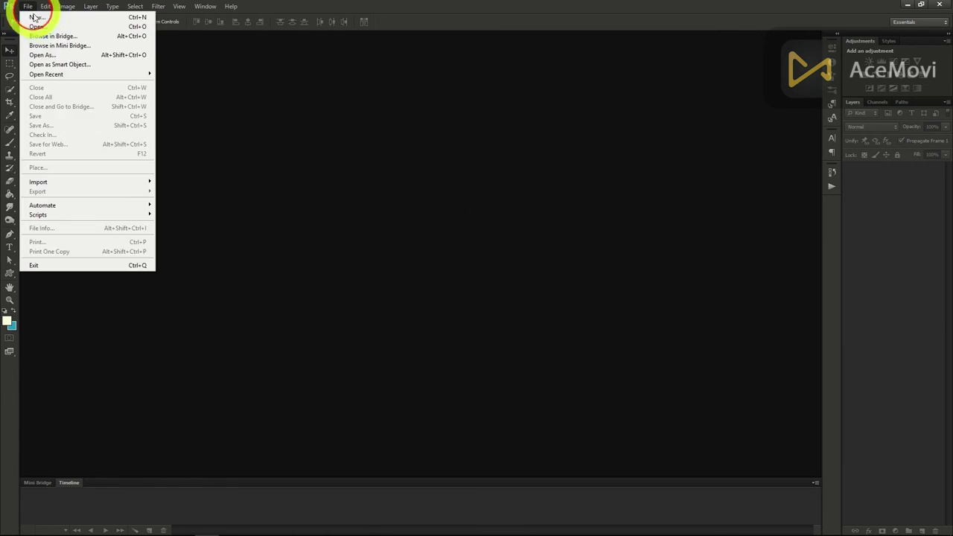
left_click(34, 17)
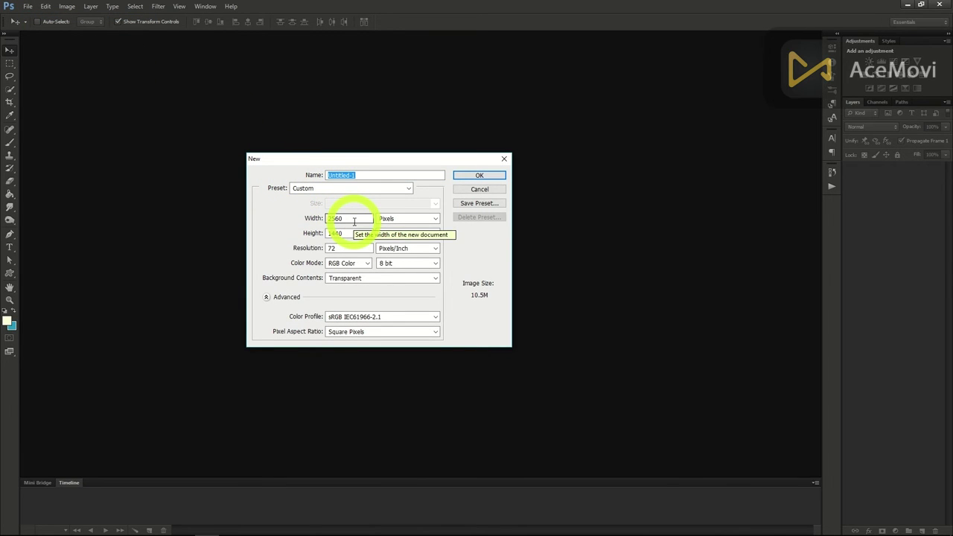
left_click(288, 218)
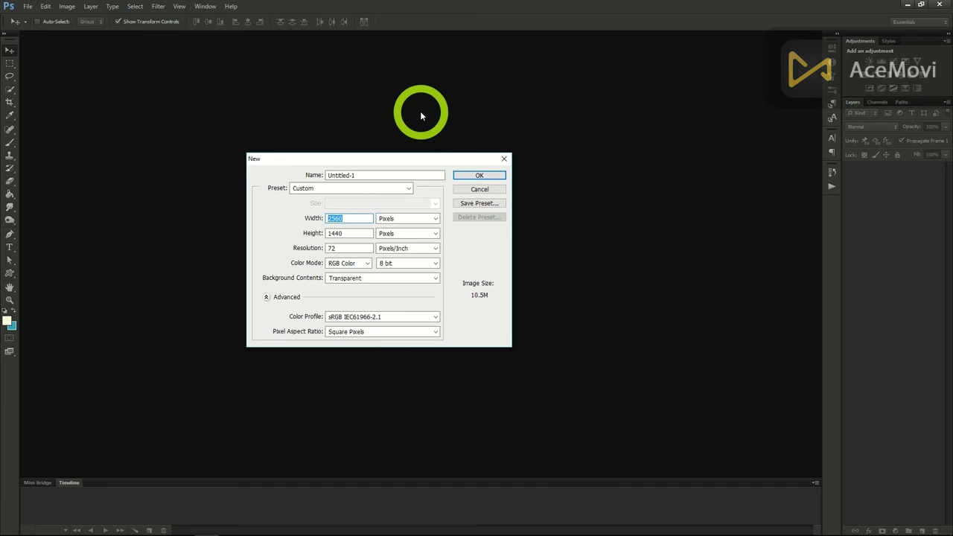
type("1200")
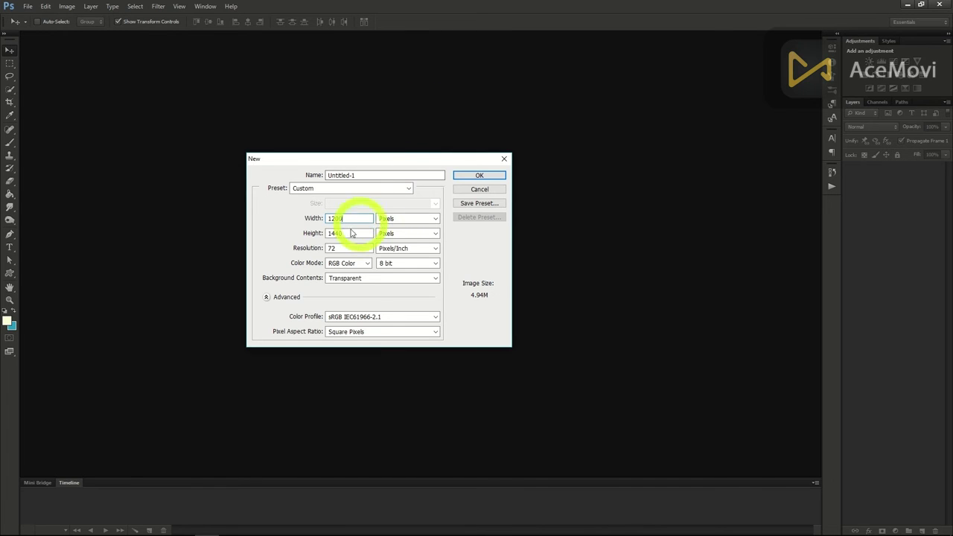
double_click(348, 232)
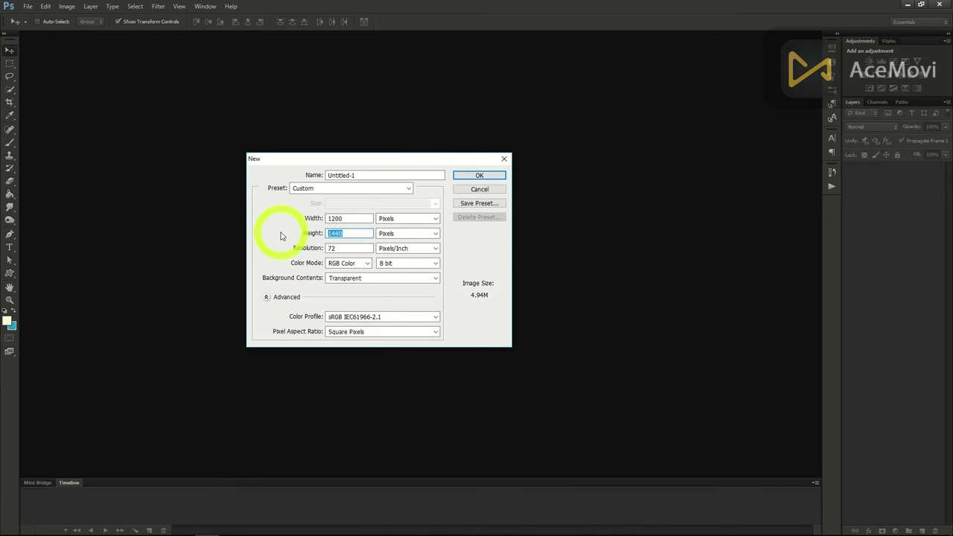
type("618")
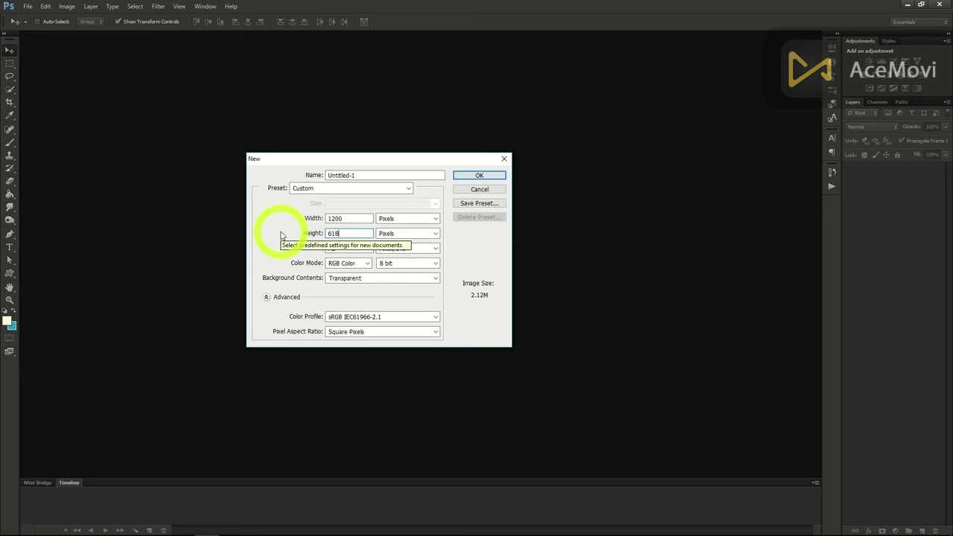
left_click(472, 176)
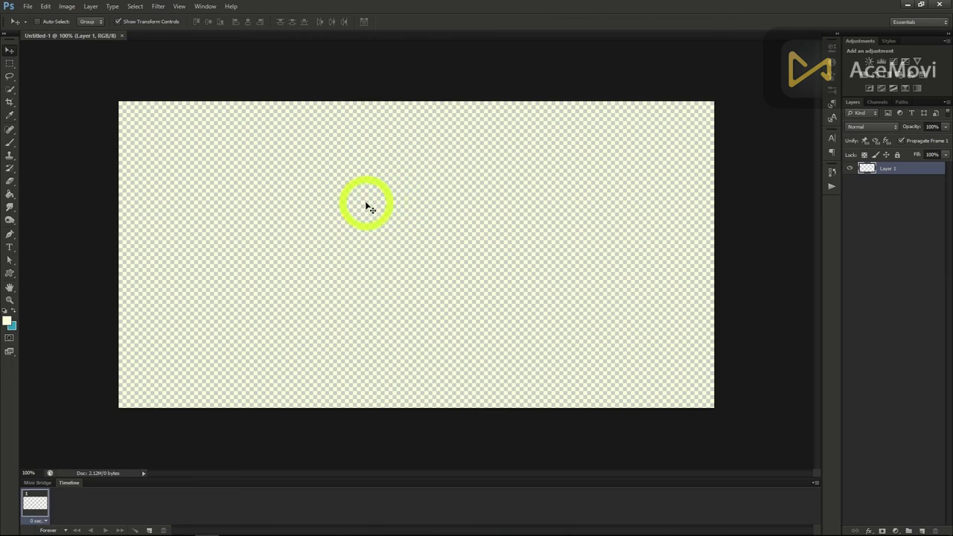
Open the lobster dinner photo from the File menu.
left_click(30, 8)
left_click(35, 26)
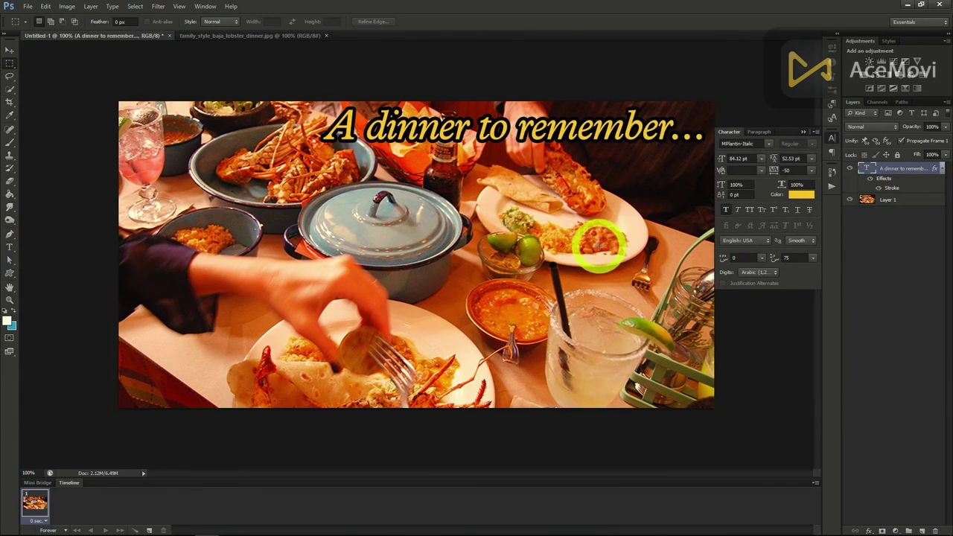
Give the lobster photo layer a black Inner Glow in Normal blend mode and apply it.
left_click(888, 200)
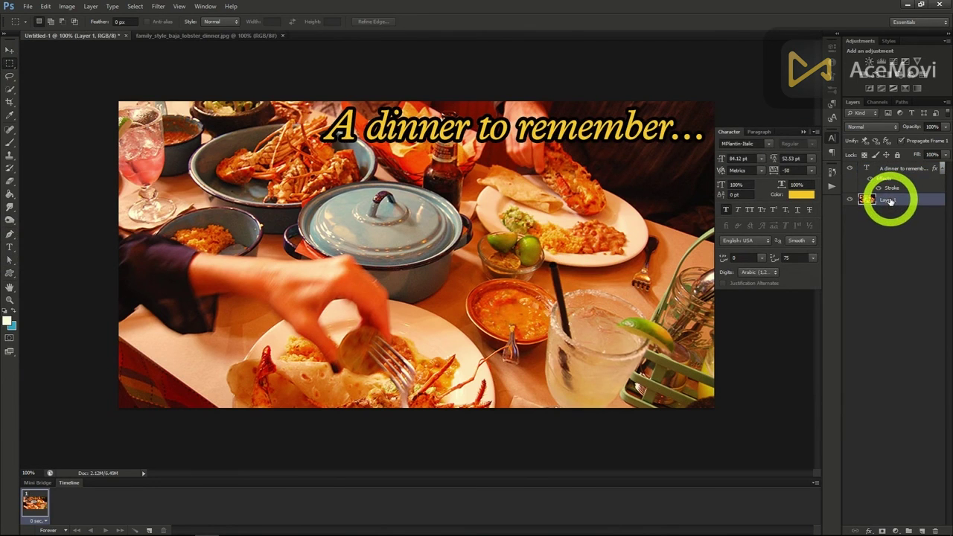
right_click(888, 200)
left_click(825, 201)
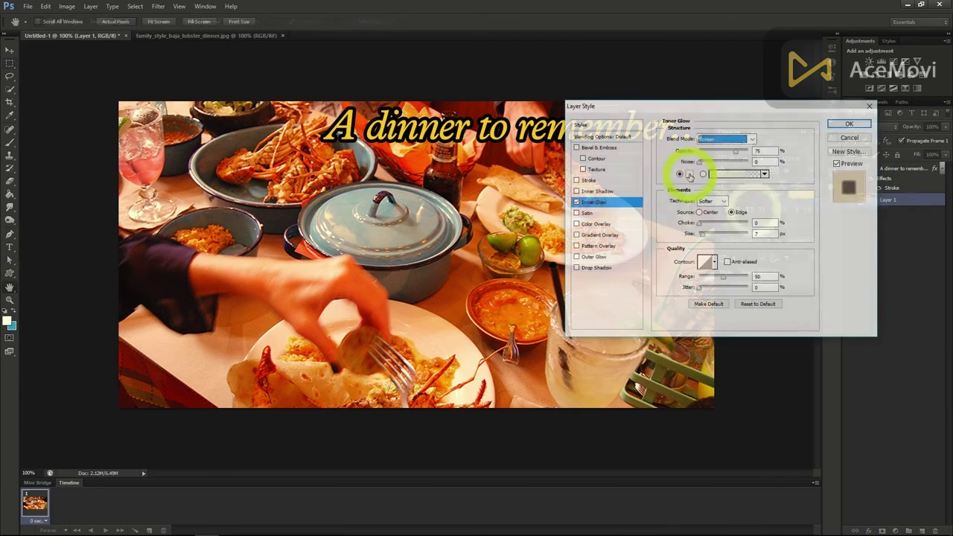
left_click(689, 175)
left_click_drag(681, 171, 746, 213)
left_click(858, 82)
left_click(736, 151)
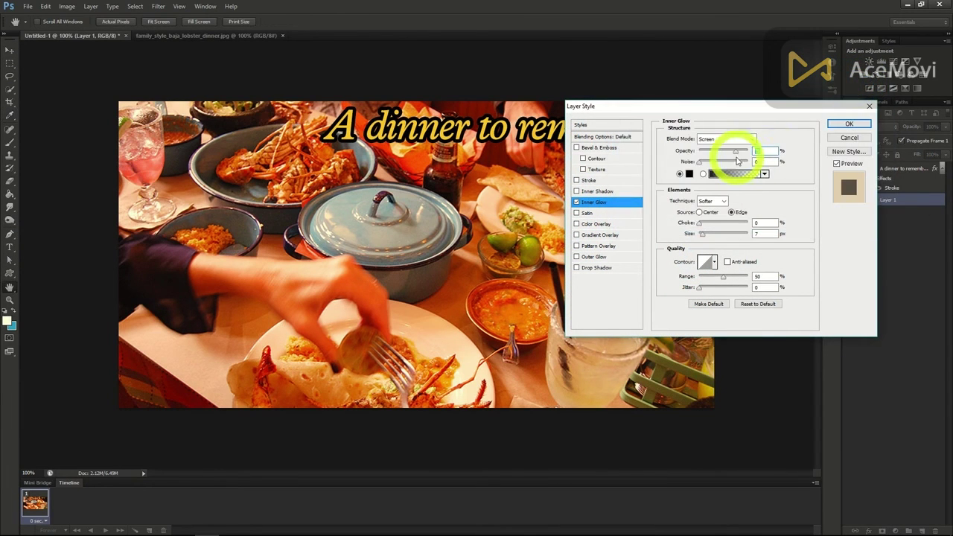
left_click(740, 140)
left_click(733, 82)
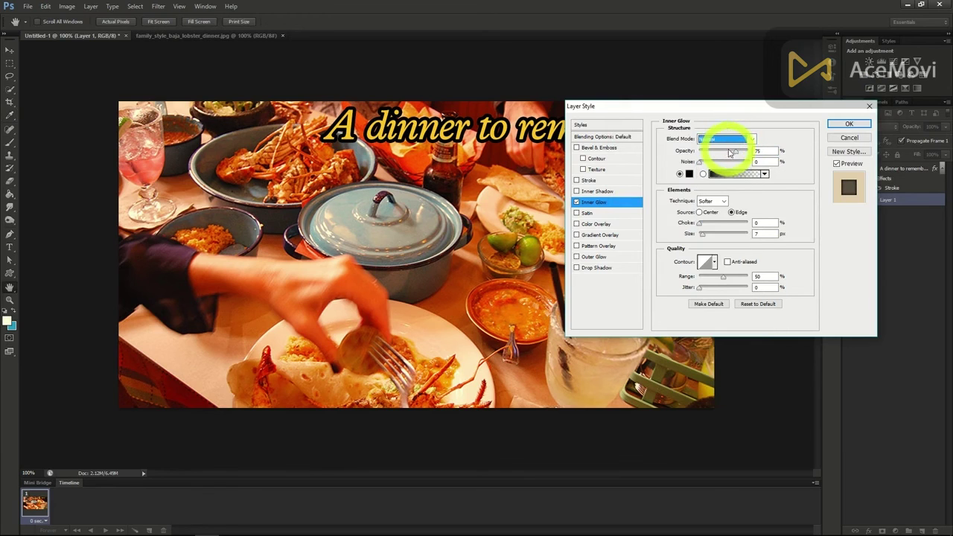
left_click(848, 124)
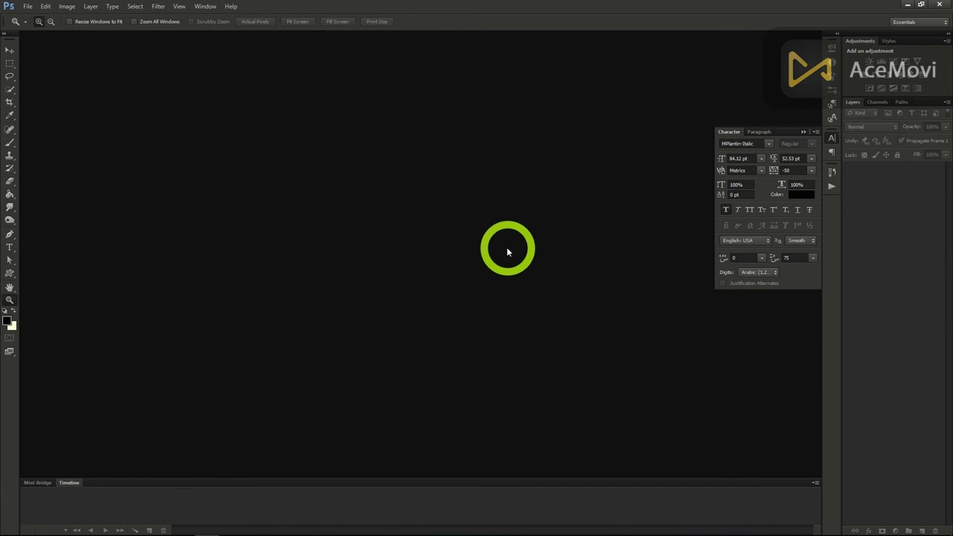
Set up a new transparent cover document, width 851 and height 315 pixels.
left_click(28, 8)
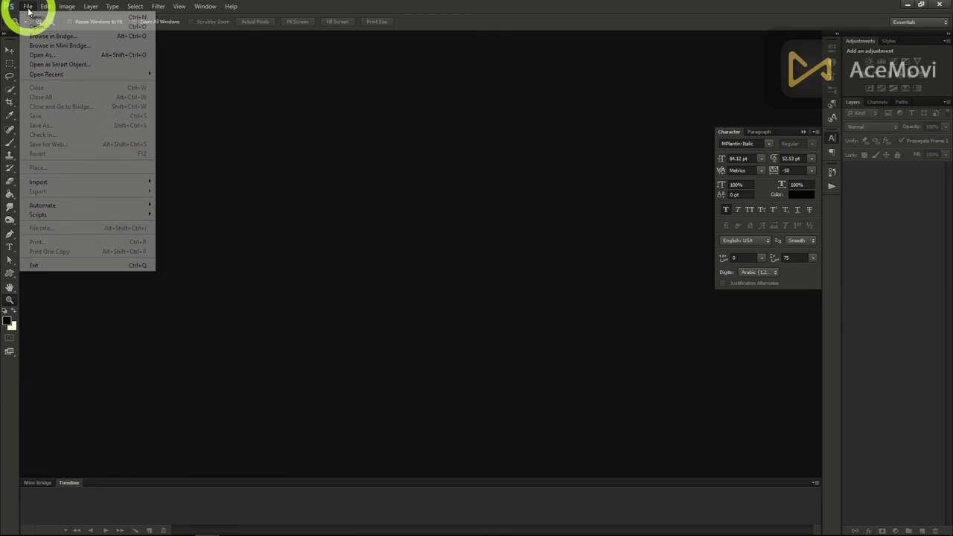
left_click(36, 17)
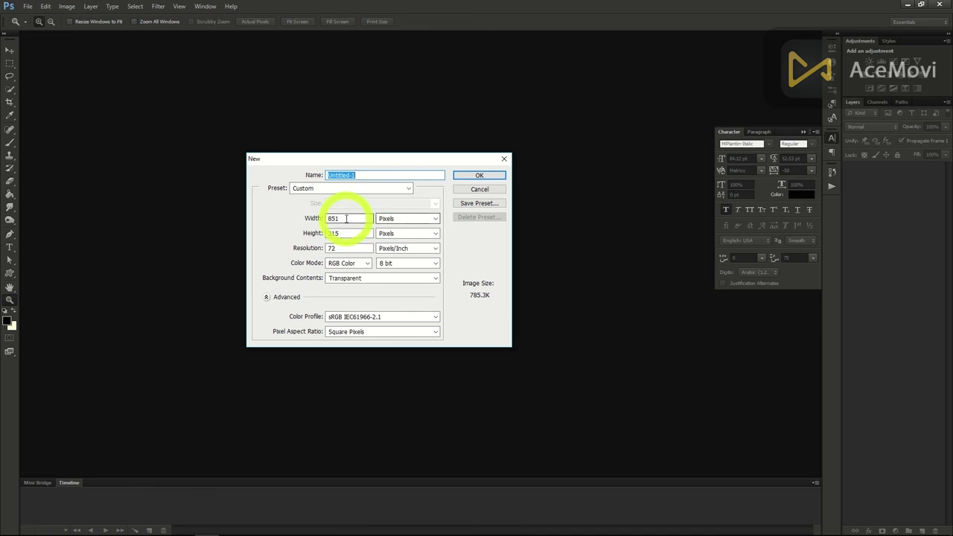
left_click(345, 218)
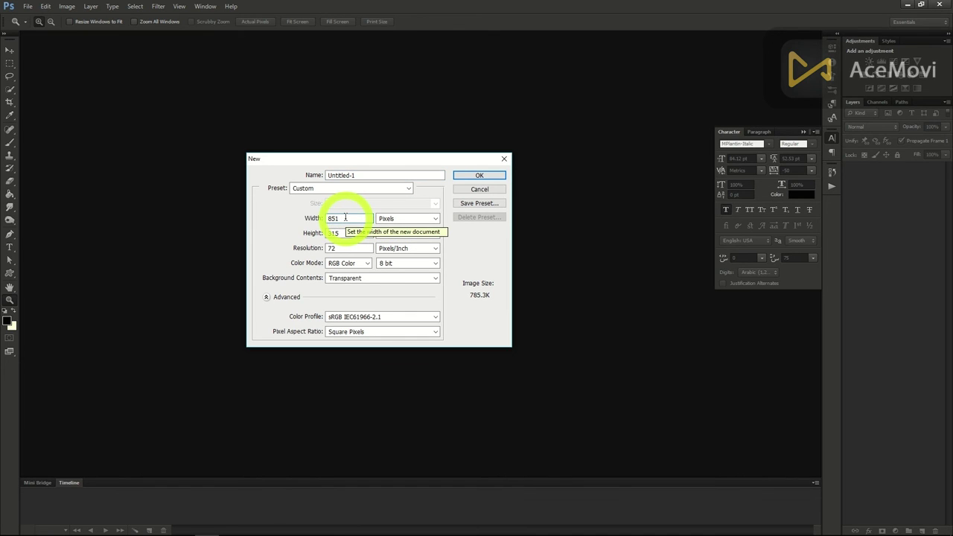
left_click(343, 233)
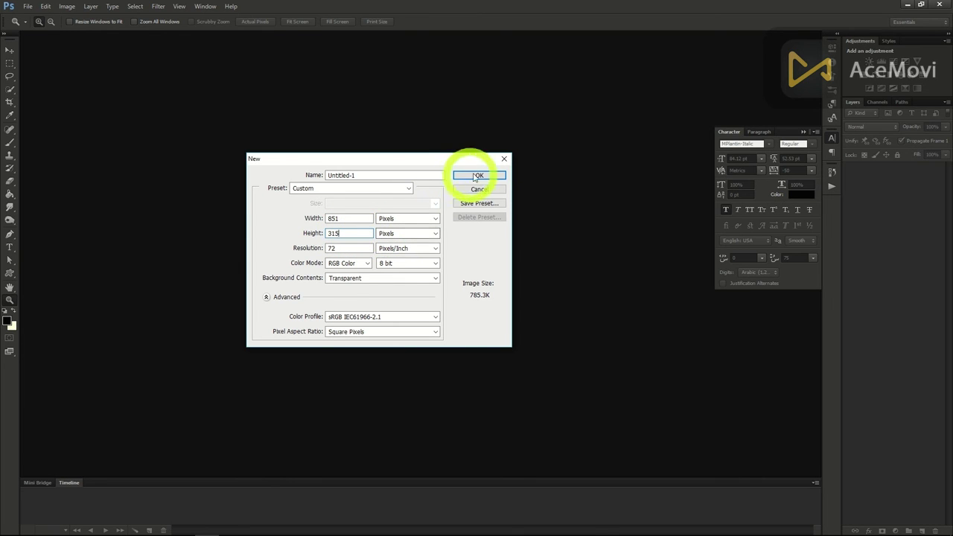
left_click(498, 177)
left_click(491, 179)
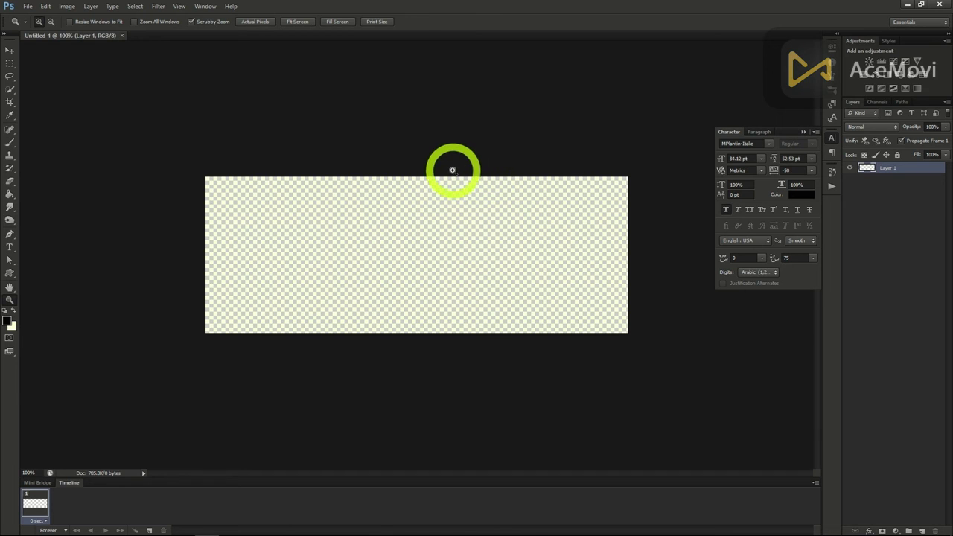
Open the lab photo from the lesson's project folder and copy the whole image.
left_click(28, 6)
left_click(33, 27)
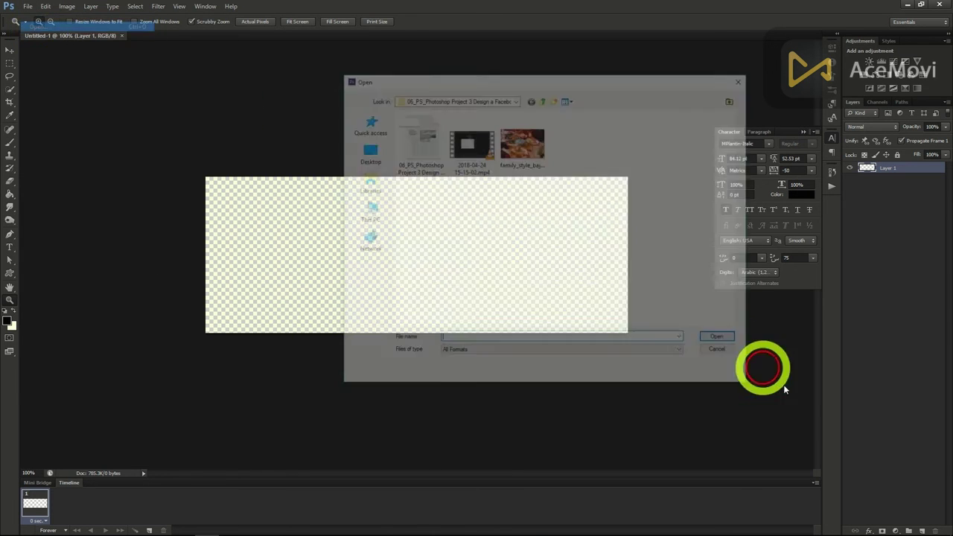
left_click(542, 98)
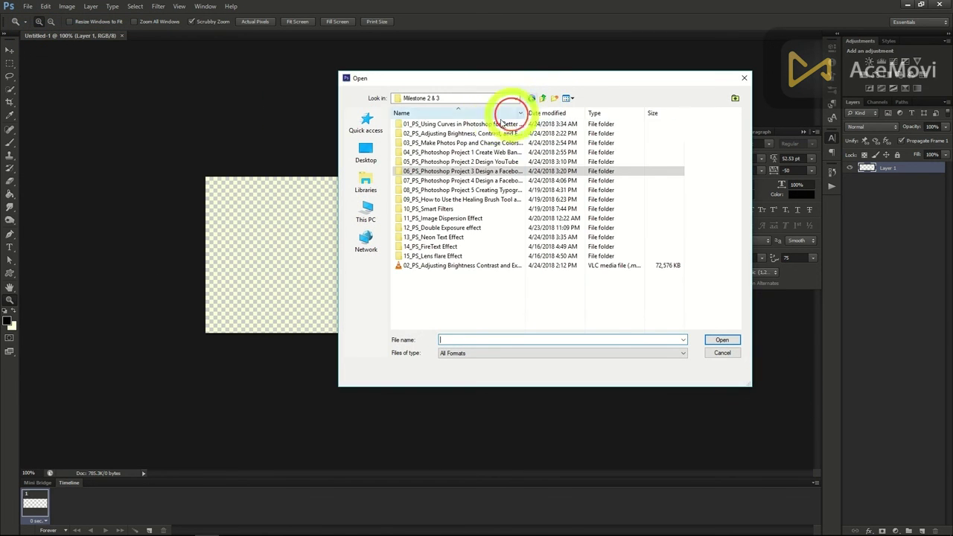
double_click(463, 181)
double_click(574, 141)
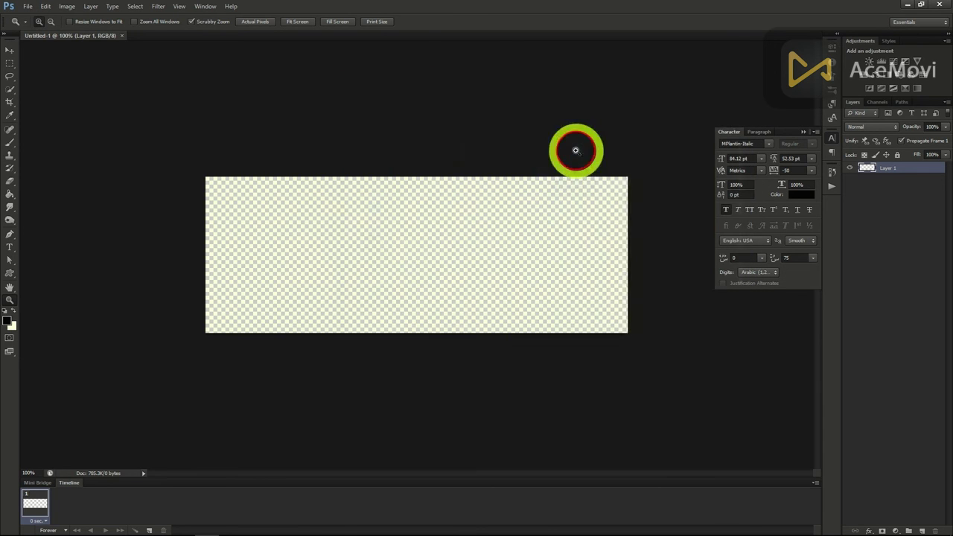
left_click(45, 6)
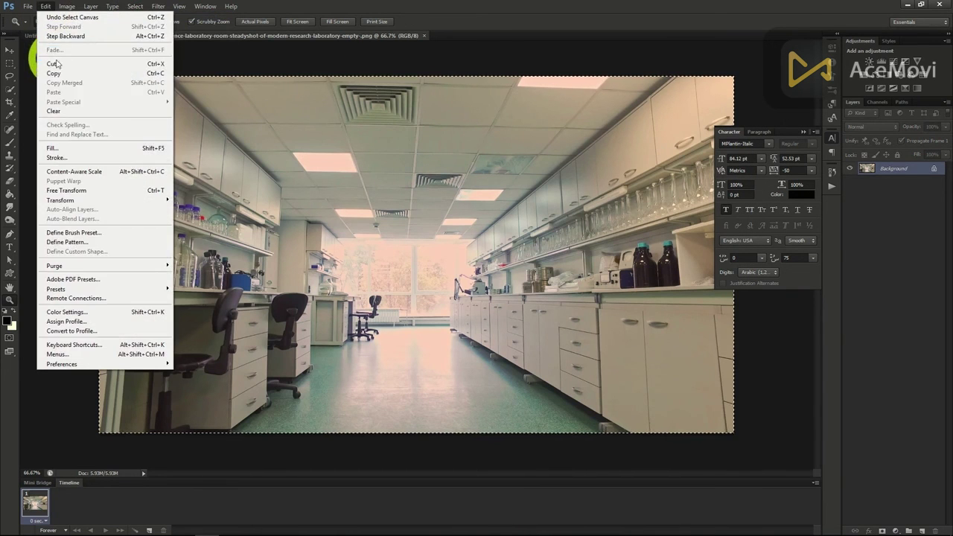
left_click(55, 73)
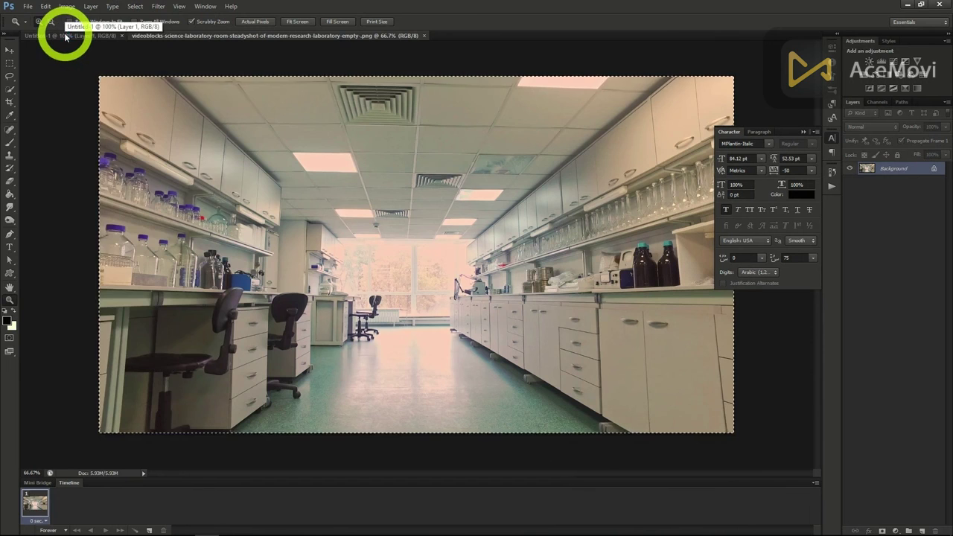
Paste the lab photo into the cover and shift it so the benches and chairs fill the frame.
left_click(65, 36)
key("ctrl+v")
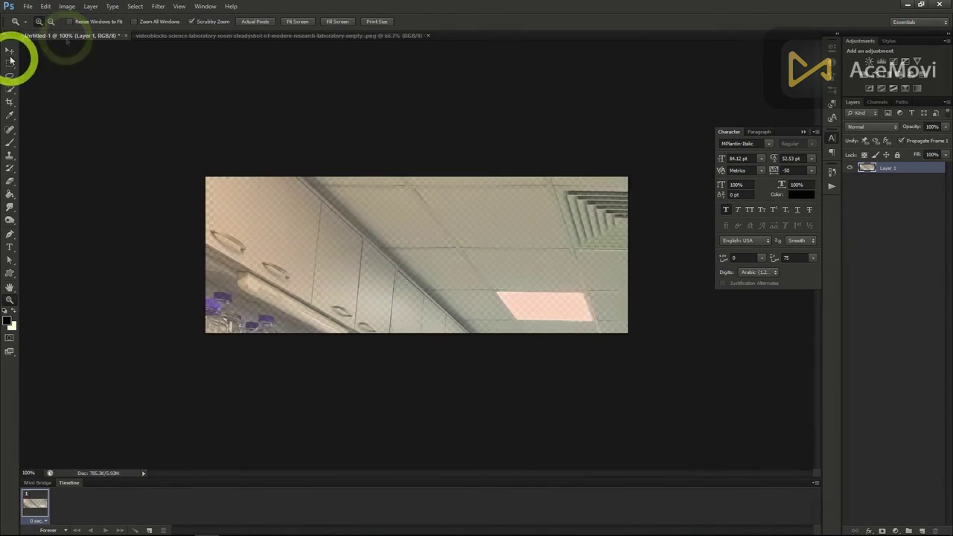
left_click(9, 50)
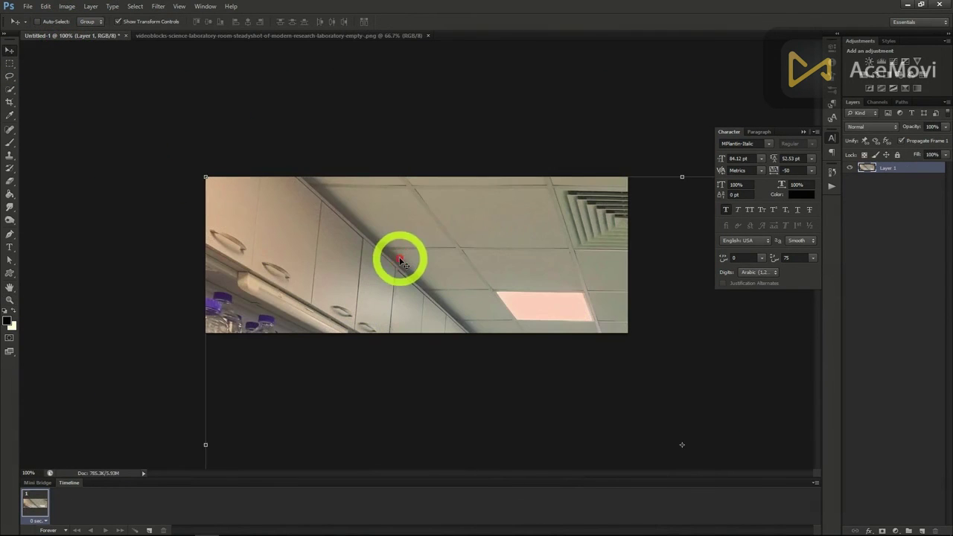
left_click_drag(401, 261, 342, 189)
left_click_drag(436, 311, 367, 192)
left_click_drag(434, 253, 410, 187)
left_click_drag(470, 234, 590, 258)
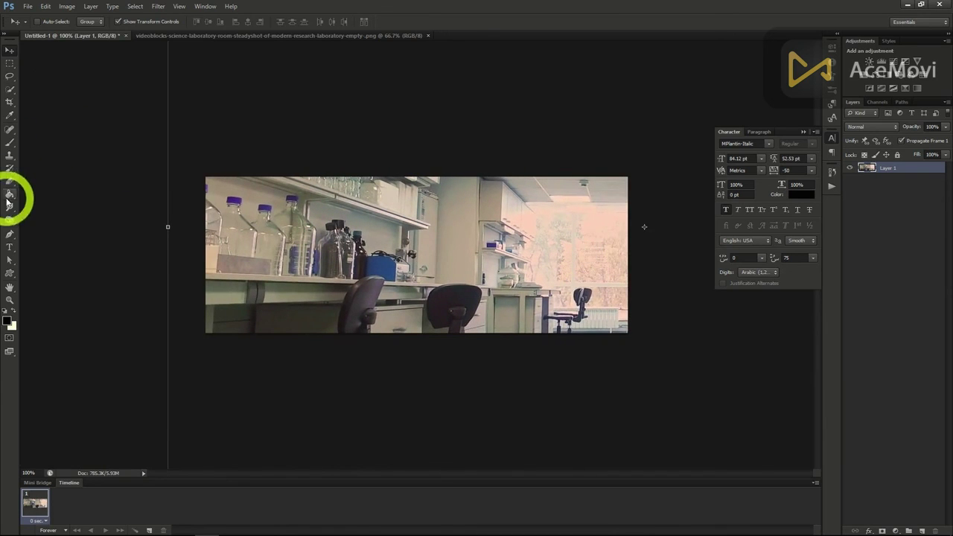
Type the title 'Lab Crew 76' on the cover photo and commit it.
left_click(10, 247)
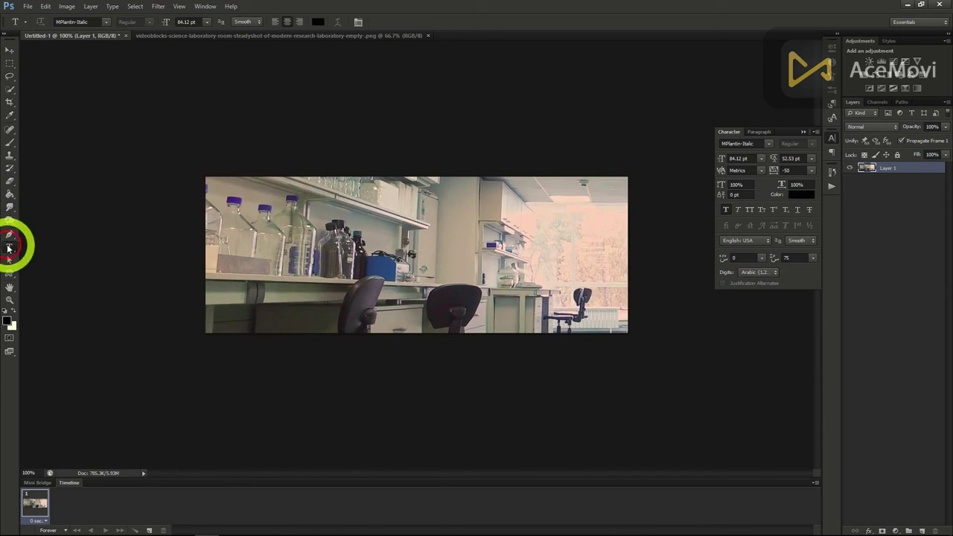
left_click(350, 255)
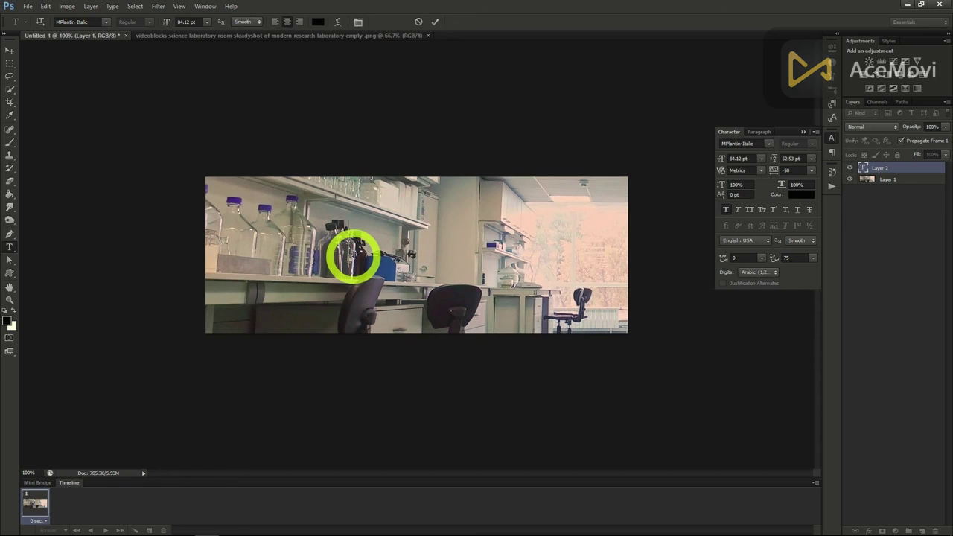
type("Lab")
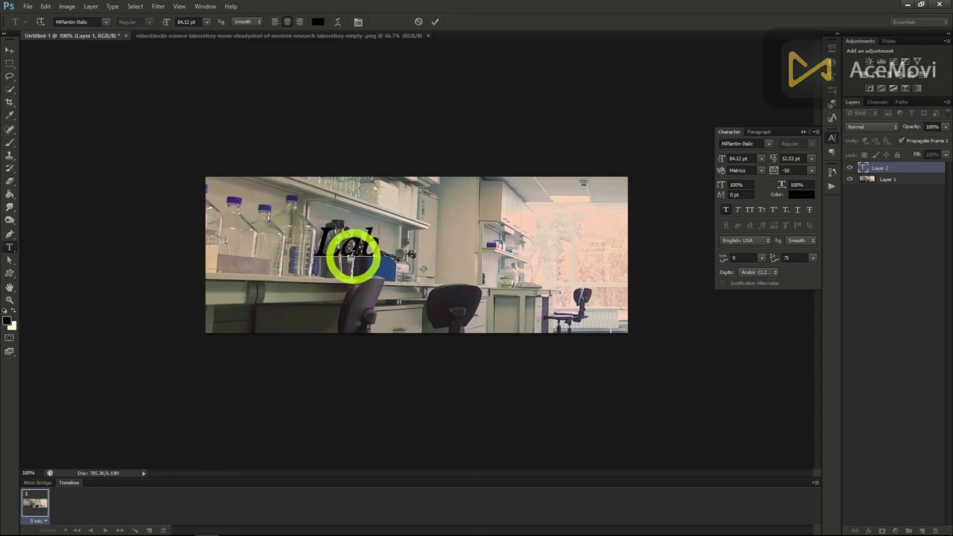
type(" Crew")
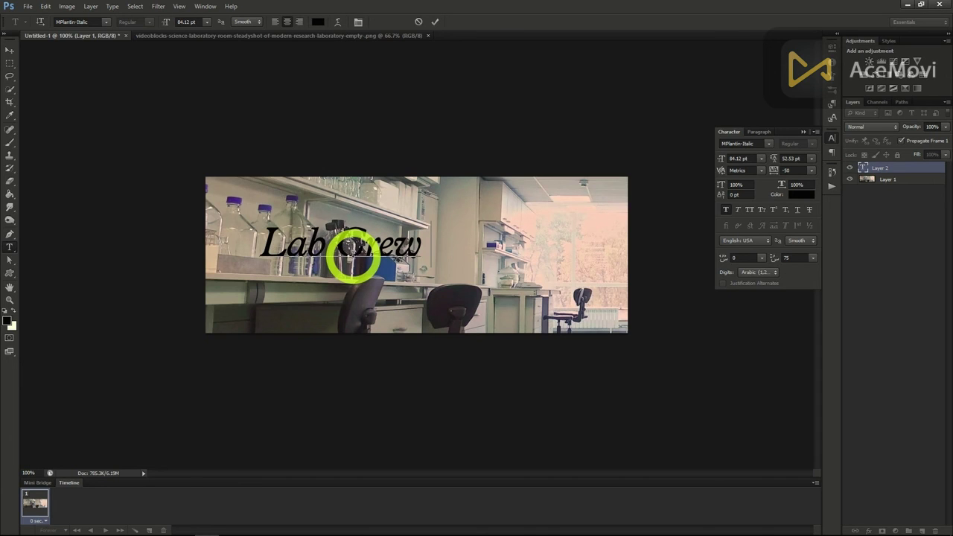
type(" 76")
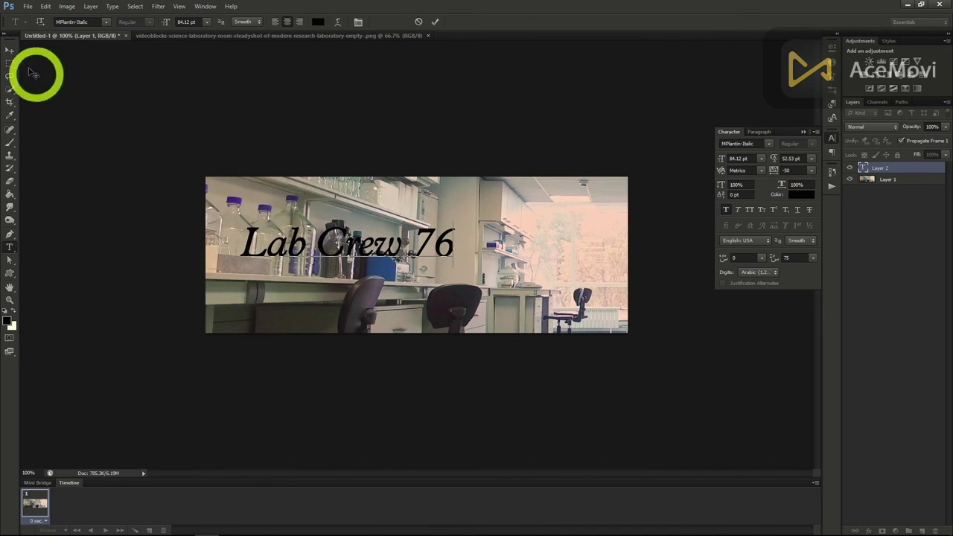
left_click(10, 50)
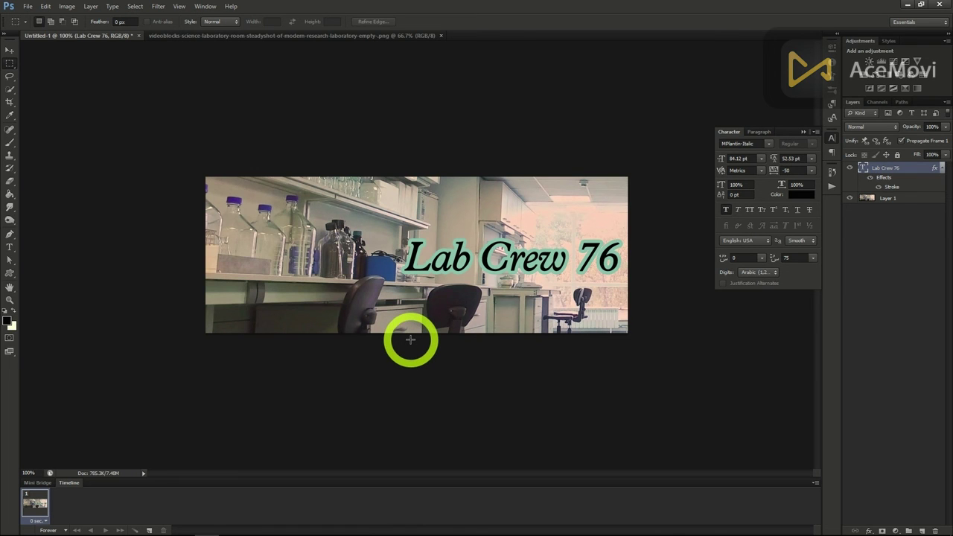
Save the cover as labcrew76 in Photoshop PSD format, accepting the format options.
left_click(28, 7)
left_click(41, 125)
key("Return")
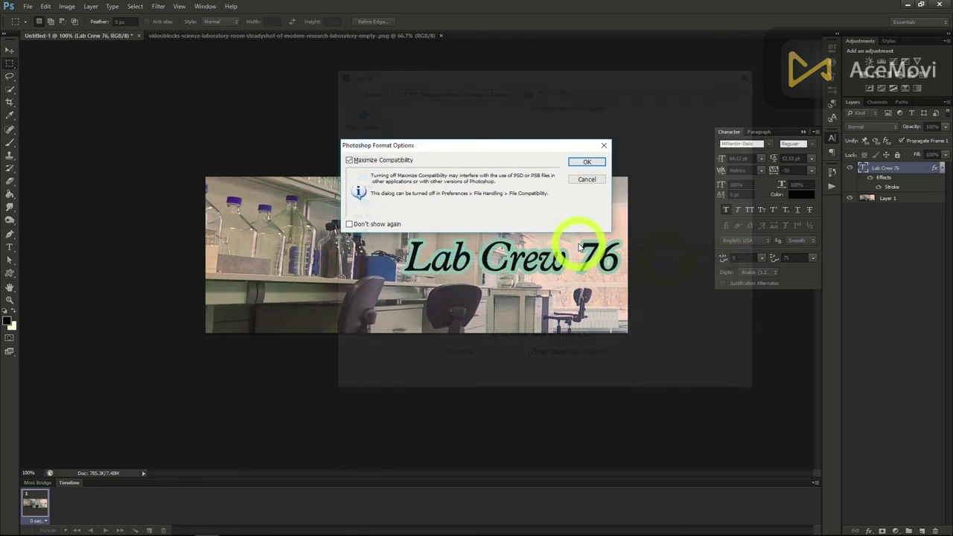
left_click(589, 162)
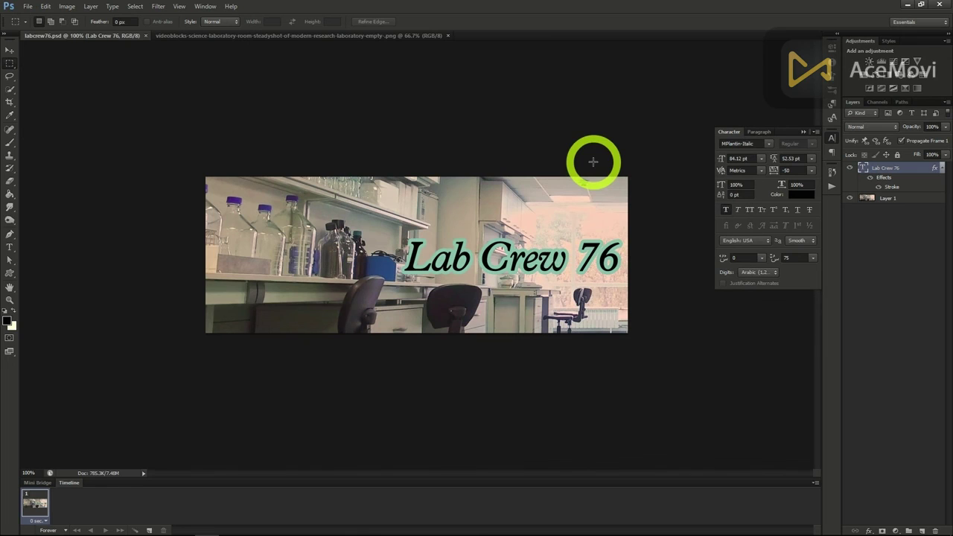